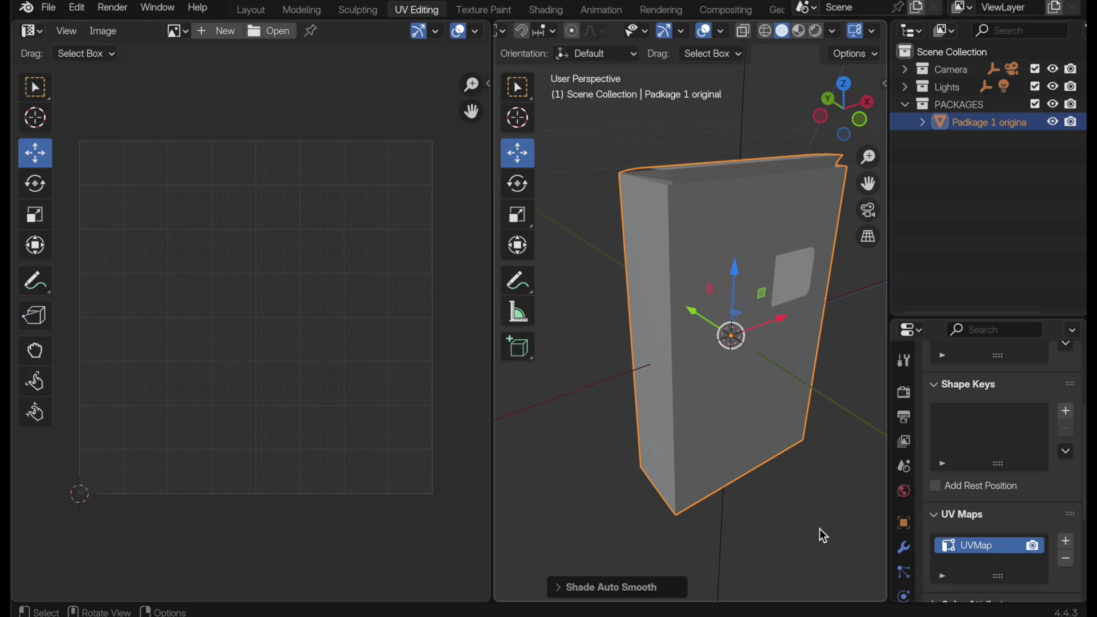
Show the box in wireframe and mark one vertical corner edge as a seam in Edit Mode
mouse_move(742, 383)
middle_down()
mouse_move(746, 432)
mouse_move(728, 419)
mouse_move(850, 380)
mouse_move(747, 392)
middle_up()
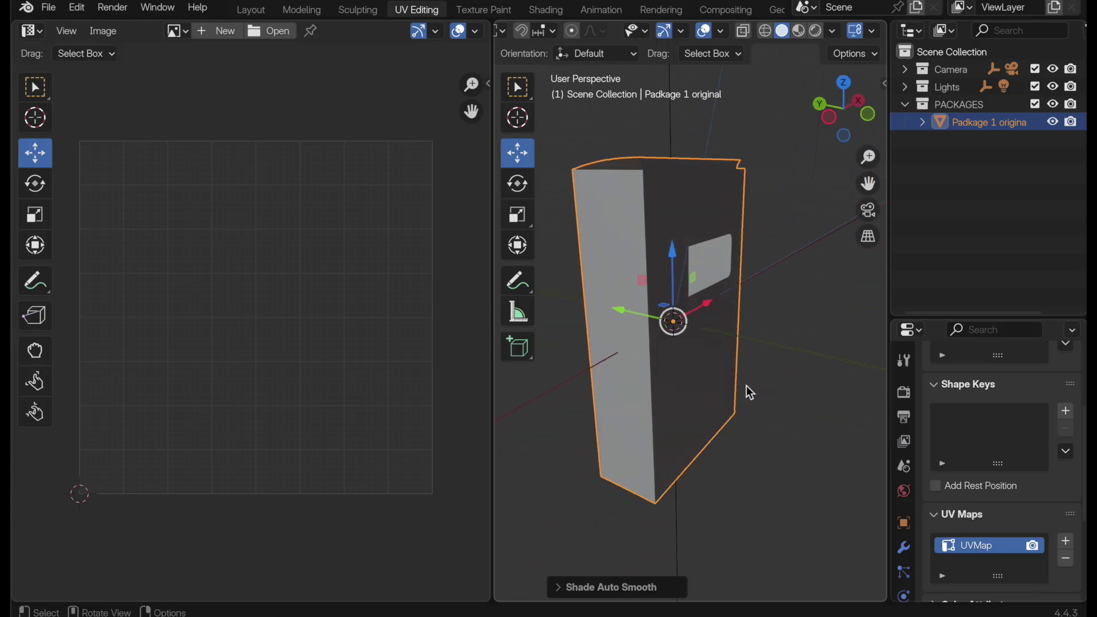
click(766, 31)
middle_drag(714, 343, 717, 431)
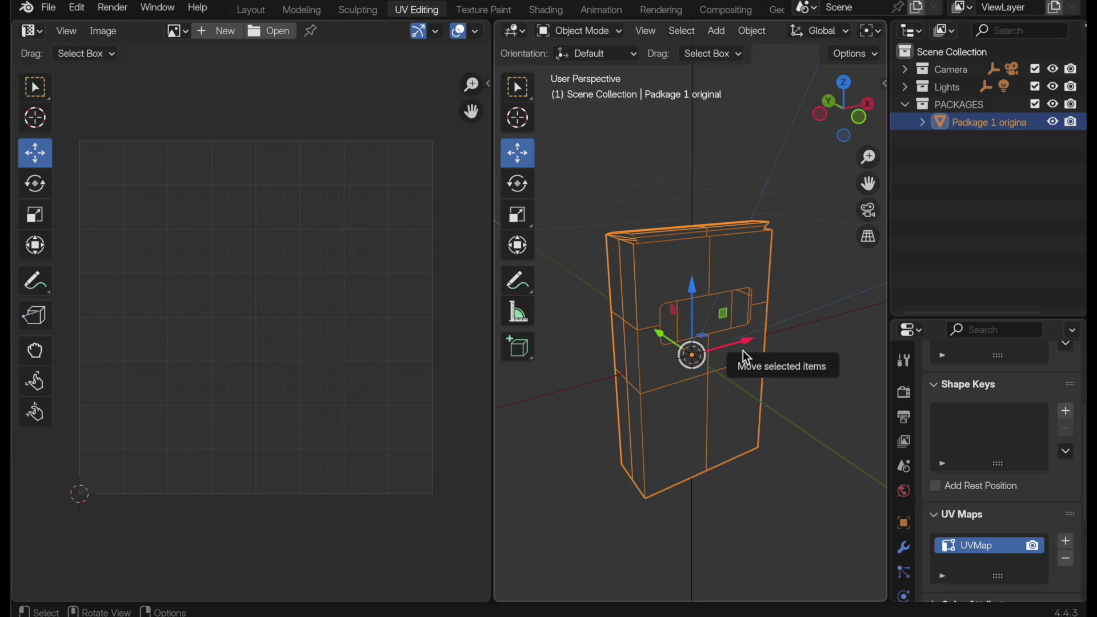
key(Tab)
key(alt+a)
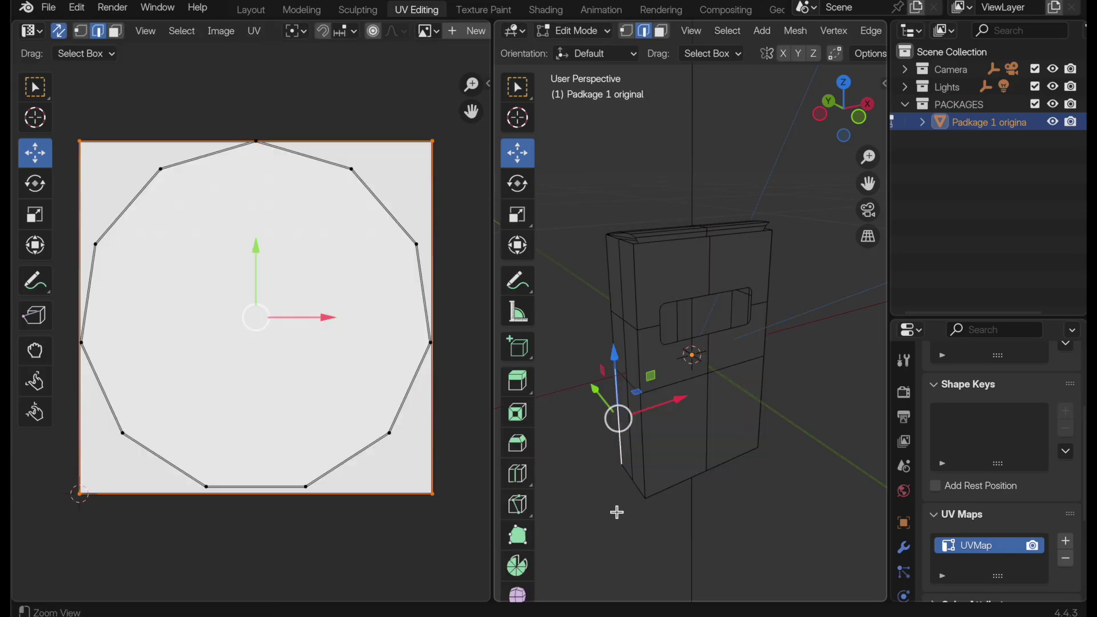
scroll(678, 427, up, 5)
middle_drag(679, 428, 680, 402)
alt+click(667, 407)
key(ctrl+e)
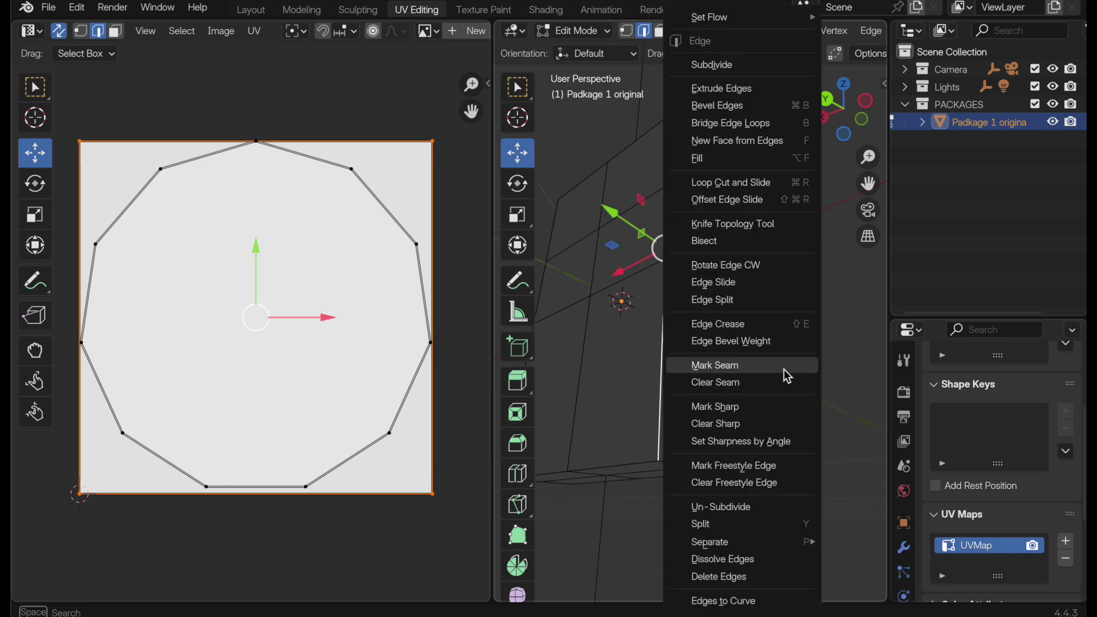
click(785, 370)
Select the box's bottom edge loop and mark it as a seam
middle_drag(779, 368, 771, 406)
click(766, 409)
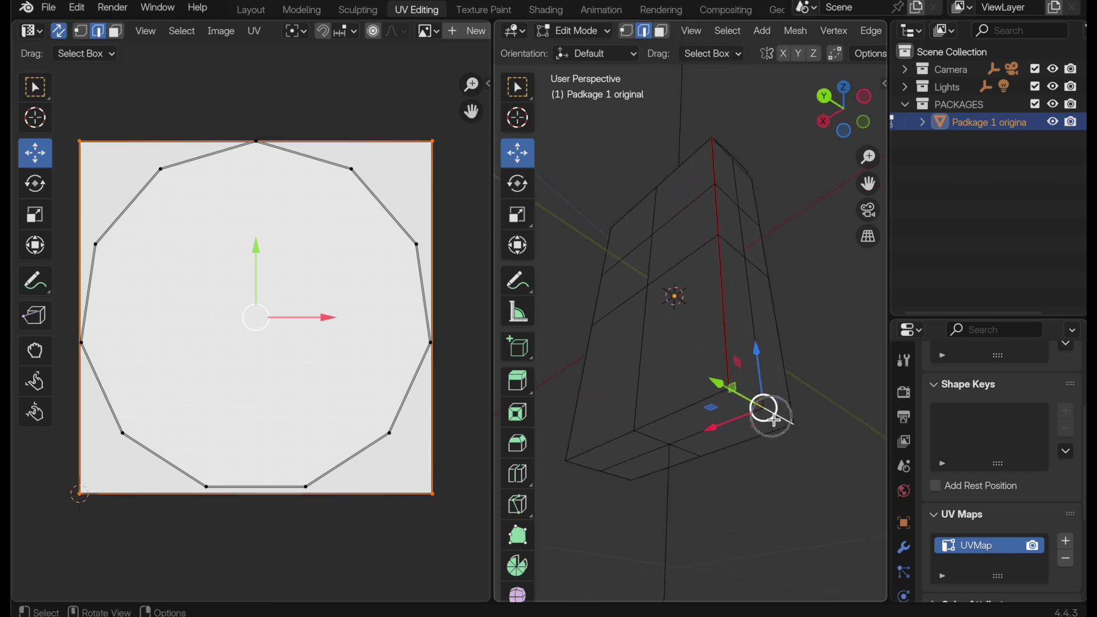
alt+shift+click(677, 427)
shift+click(598, 466)
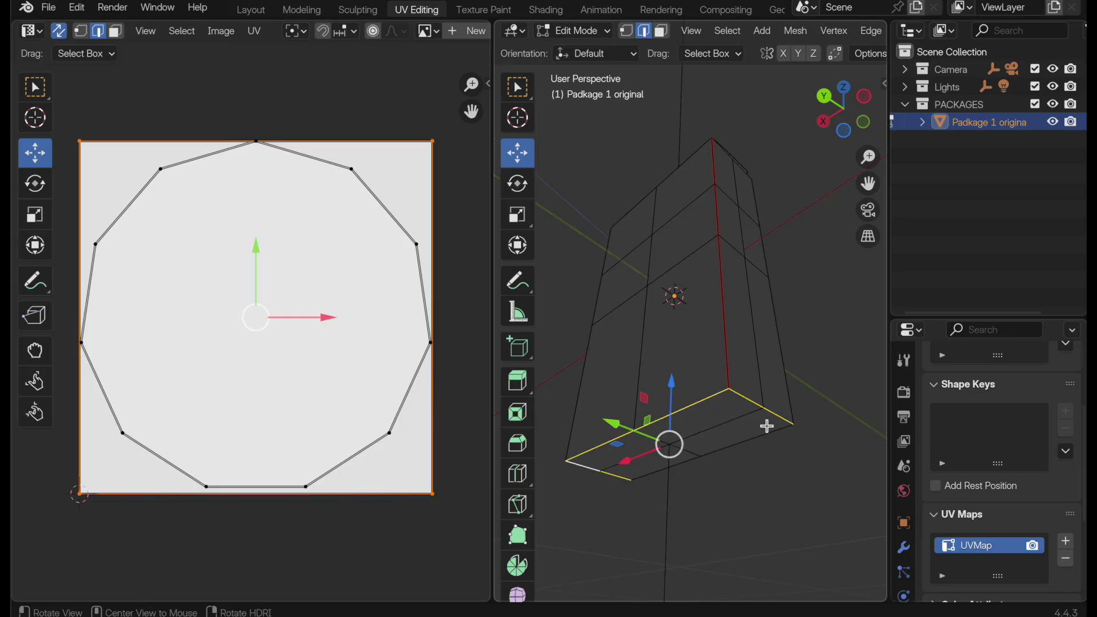
middle_drag(766, 423, 742, 413)
key(super+e)
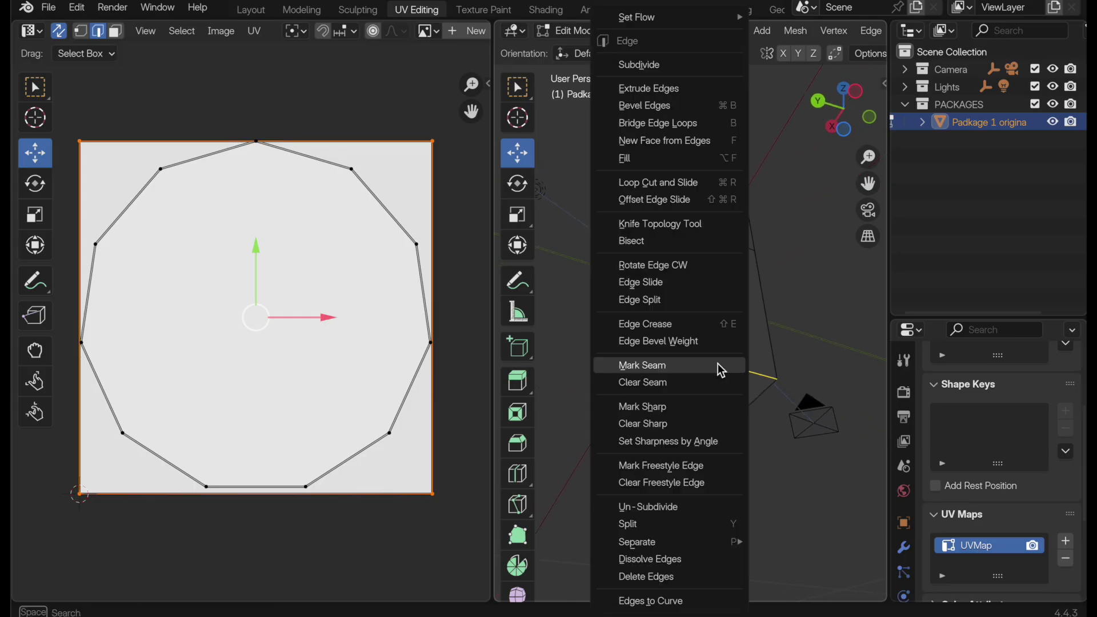
click(718, 364)
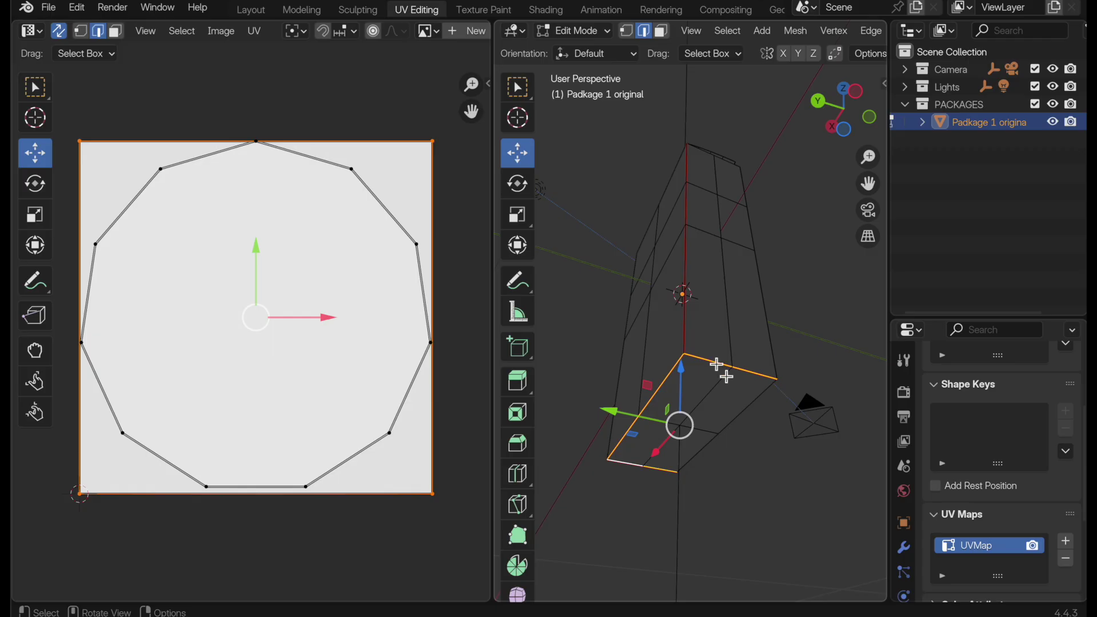
middle_drag(718, 364, 750, 409)
Select the whole mesh and unwrap it with the Conformal method
key(a)
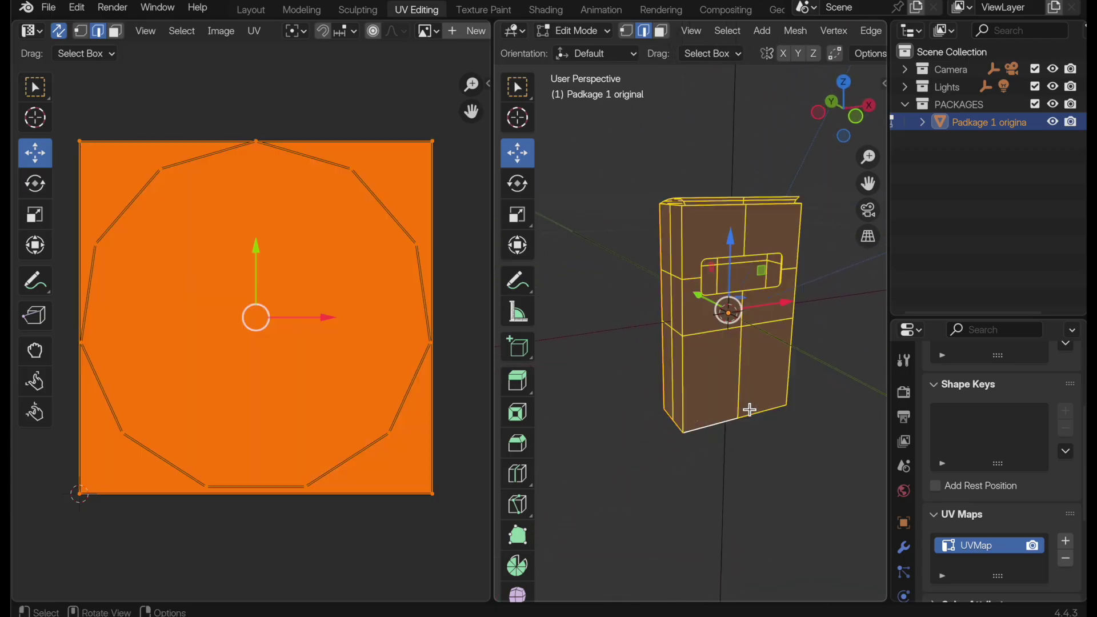
scroll(722, 32, right, 5)
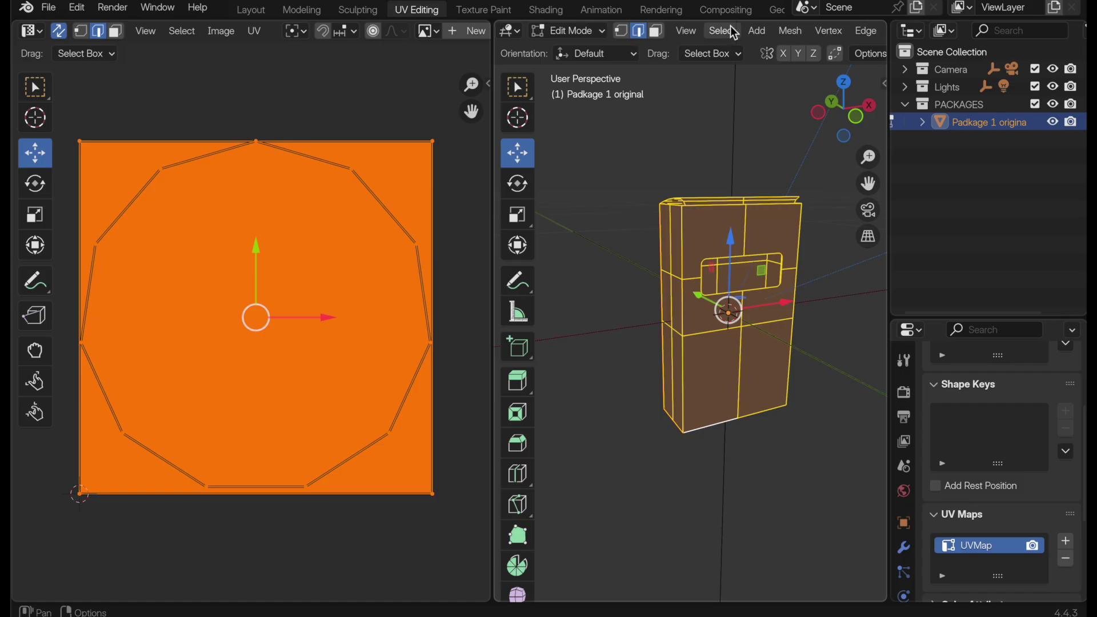
click(693, 31)
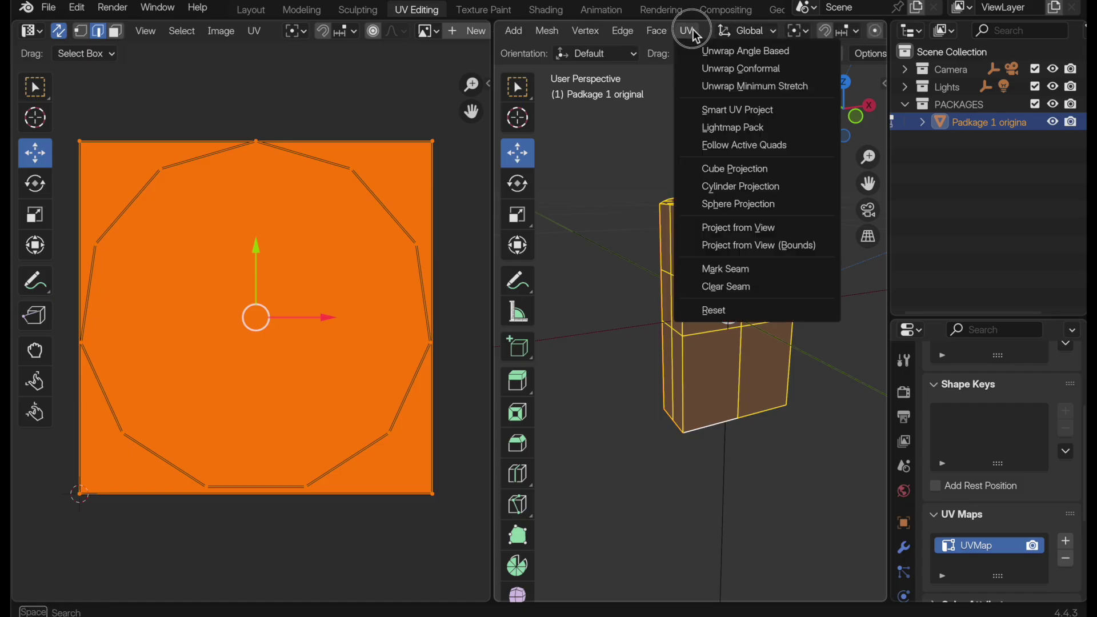
click(694, 69)
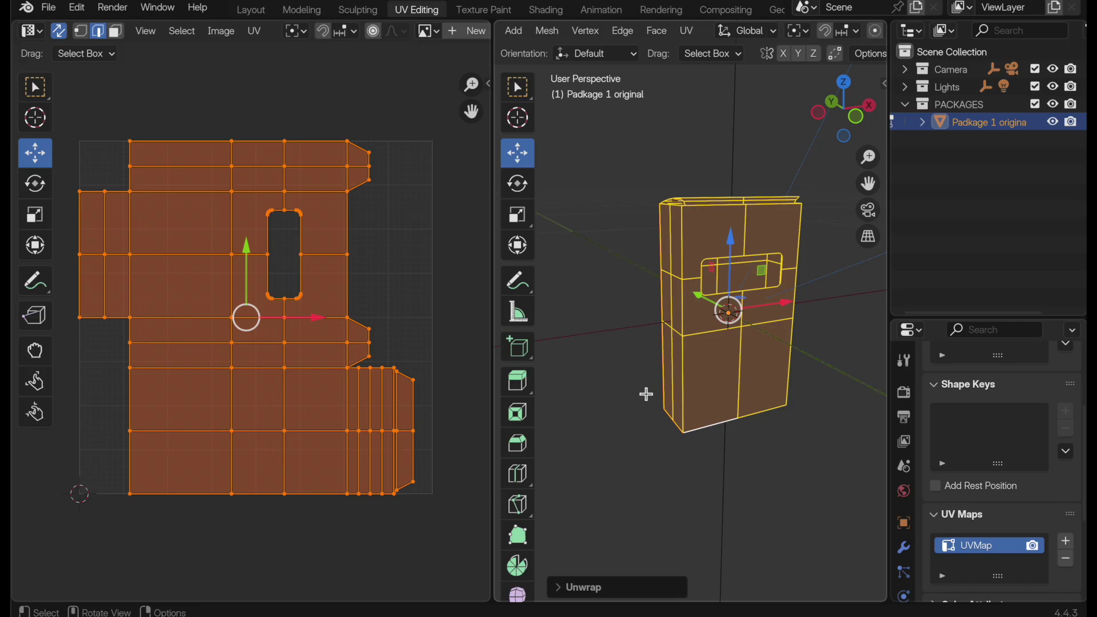
Duplicate the package box and rename the copy 'Padkage 2 wide'
key(Tab)
middle_drag(646, 394, 708, 430)
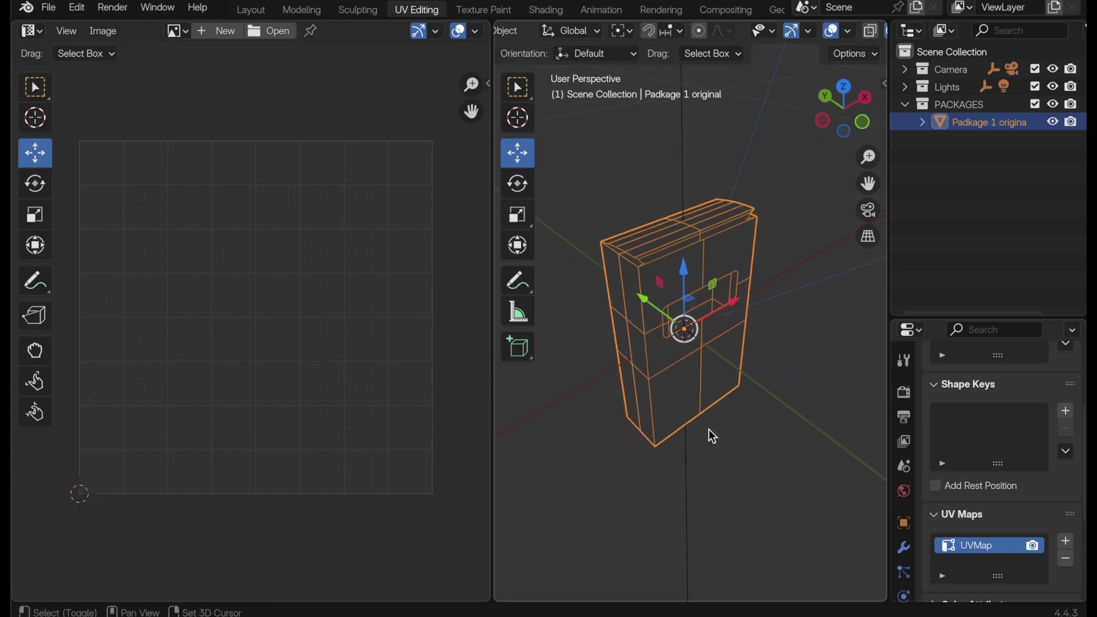
key(shift+d)
click(741, 477)
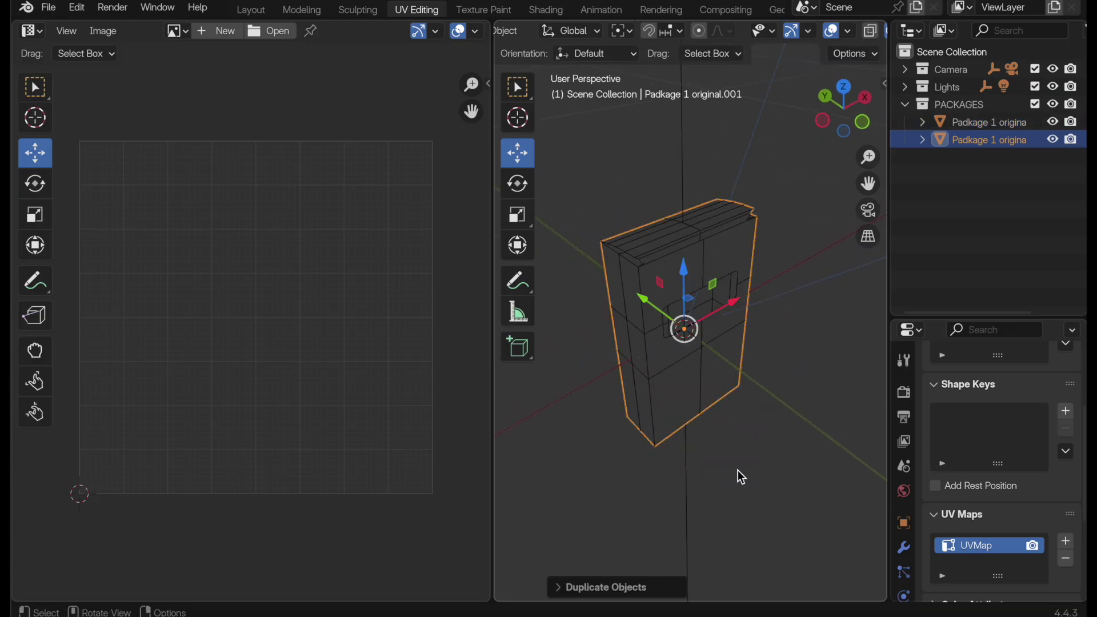
double_click(965, 141)
key(BackSpace)
key(BackSpace)
key(BackSpace)
key(BackSpace)
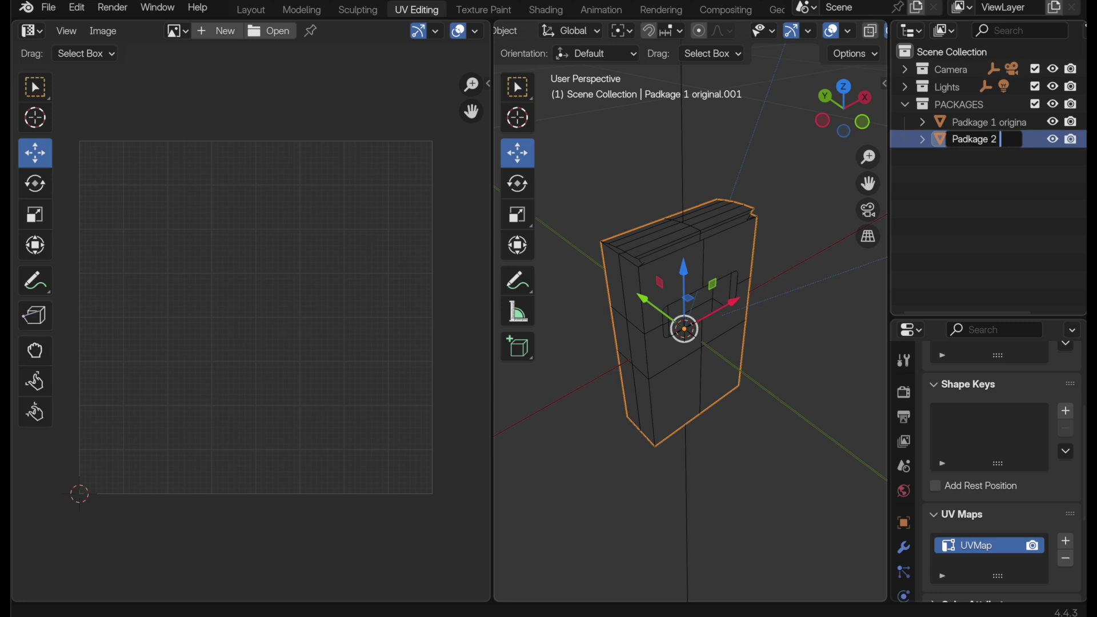
text(2 wide)
key(Return)
In front orthographic X-ray view, select the duplicate's top faces and move them down
key(Tab)
middle_drag(805, 369, 880, 210)
click(868, 236)
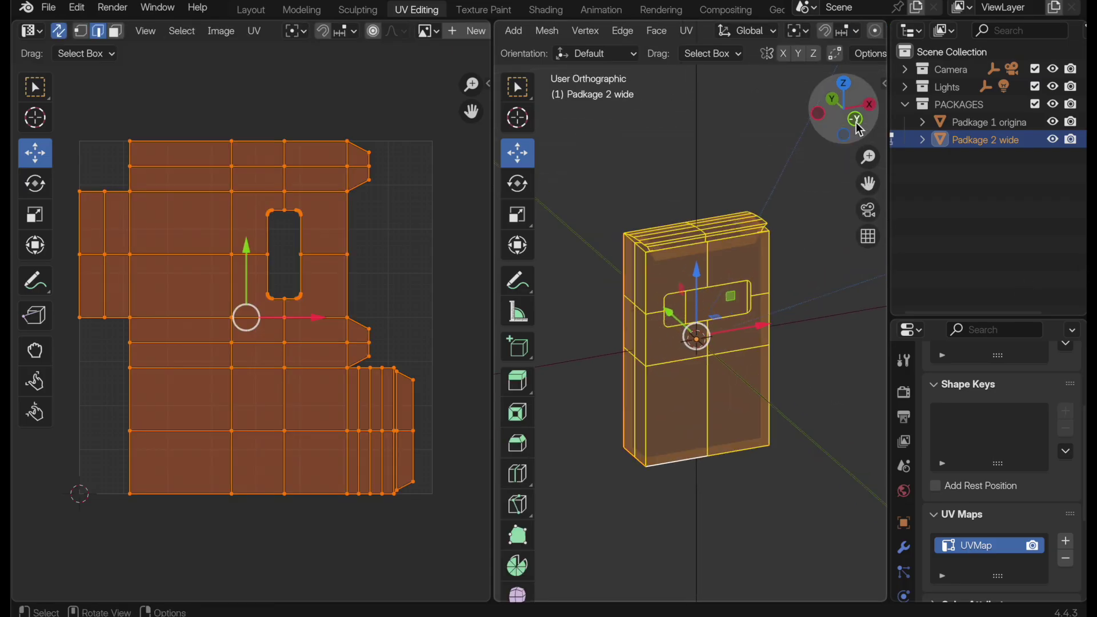
click(860, 129)
scroll(762, 286, up, 1)
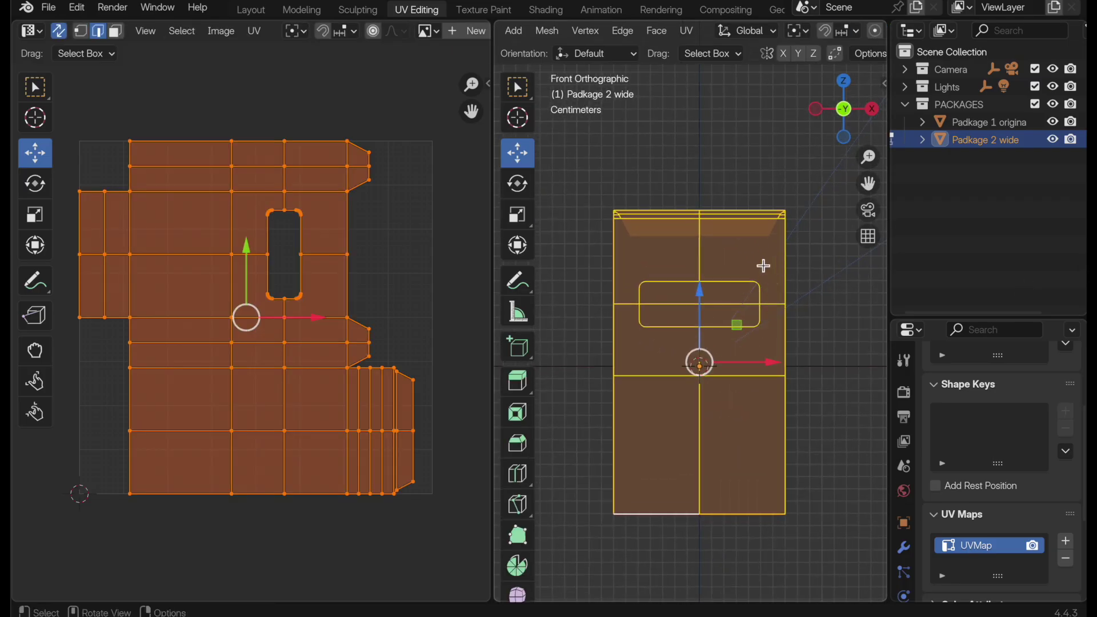
key(1)
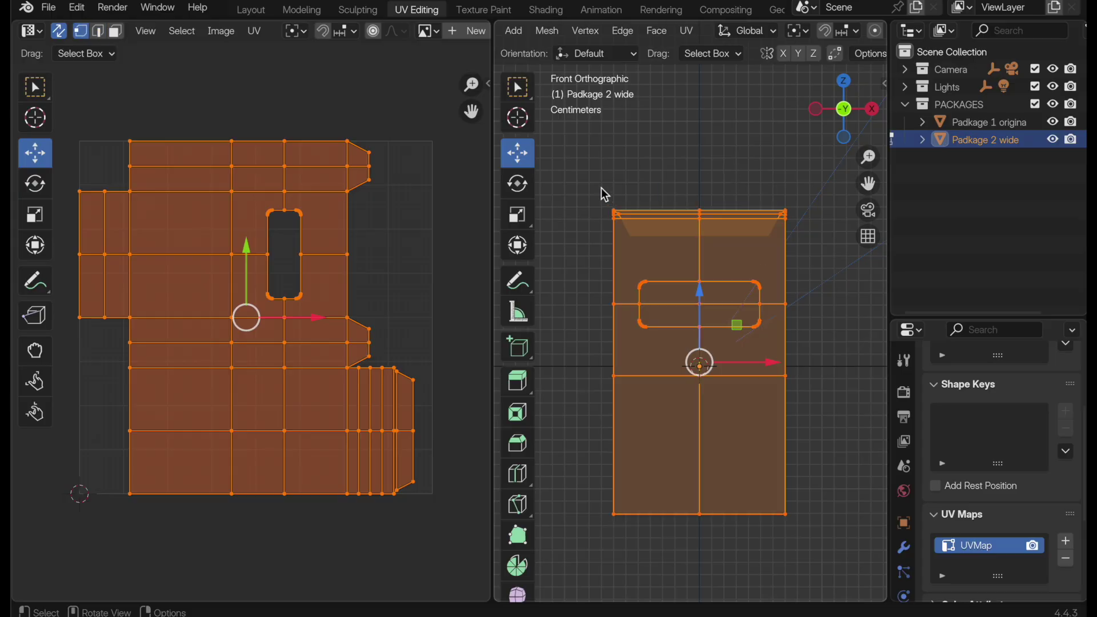
scroll(755, 29, down, 5)
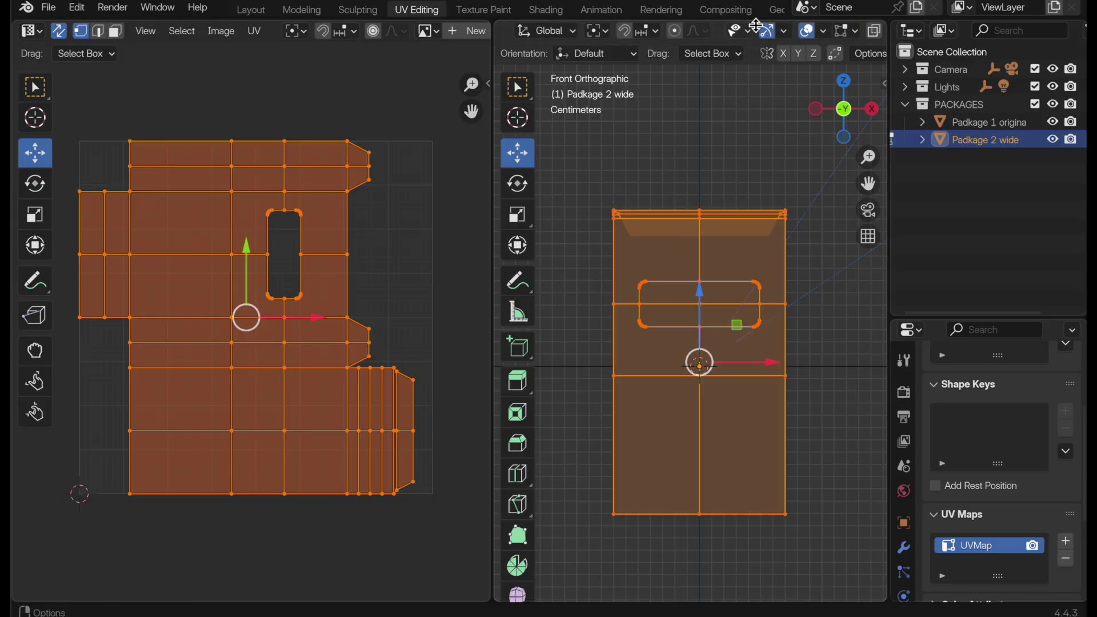
click(818, 30)
drag(594, 189, 821, 260)
drag(702, 157, 636, 552)
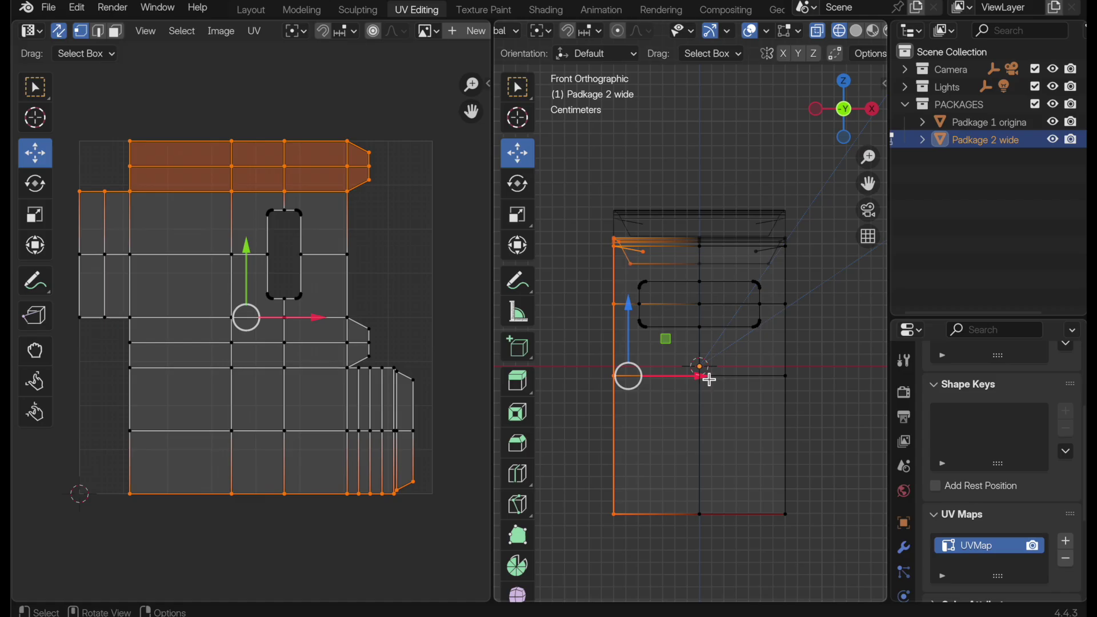
Shift the left side 1 cm left and right side 1 cm right, then lower the top section
key(g)
text(x)
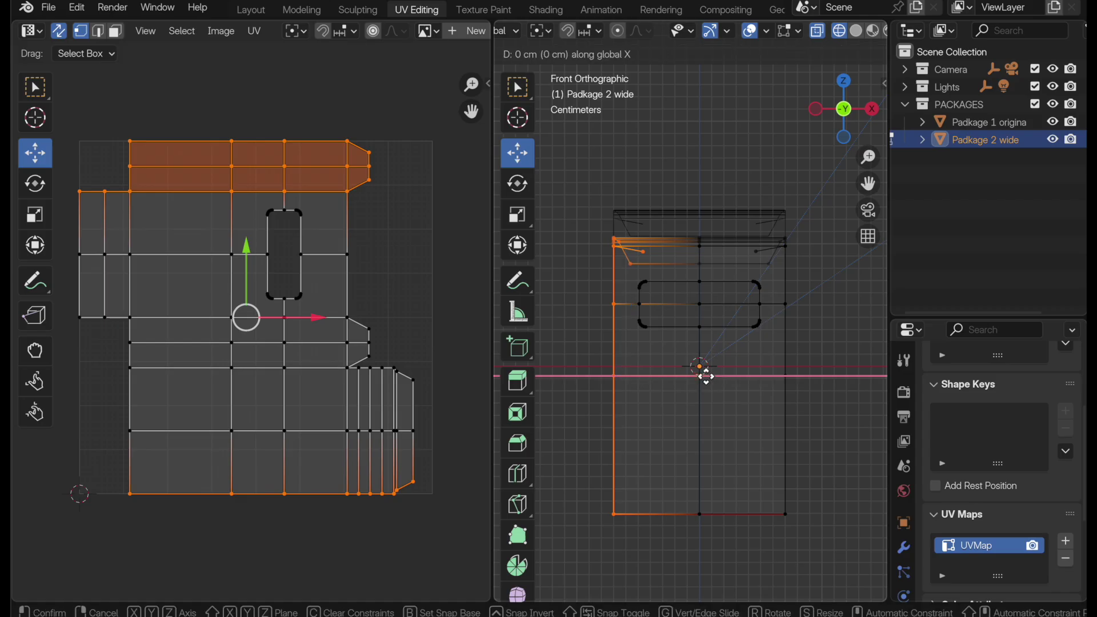
text(-1)
key(Return)
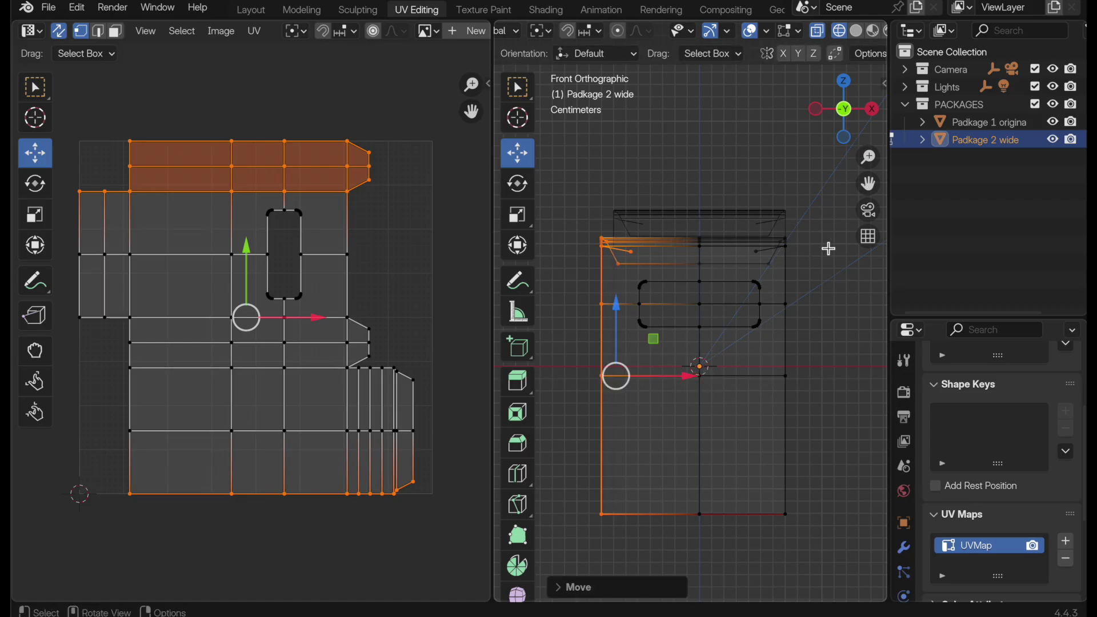
drag(830, 223, 724, 280)
drag(812, 281, 776, 556)
text(gx)
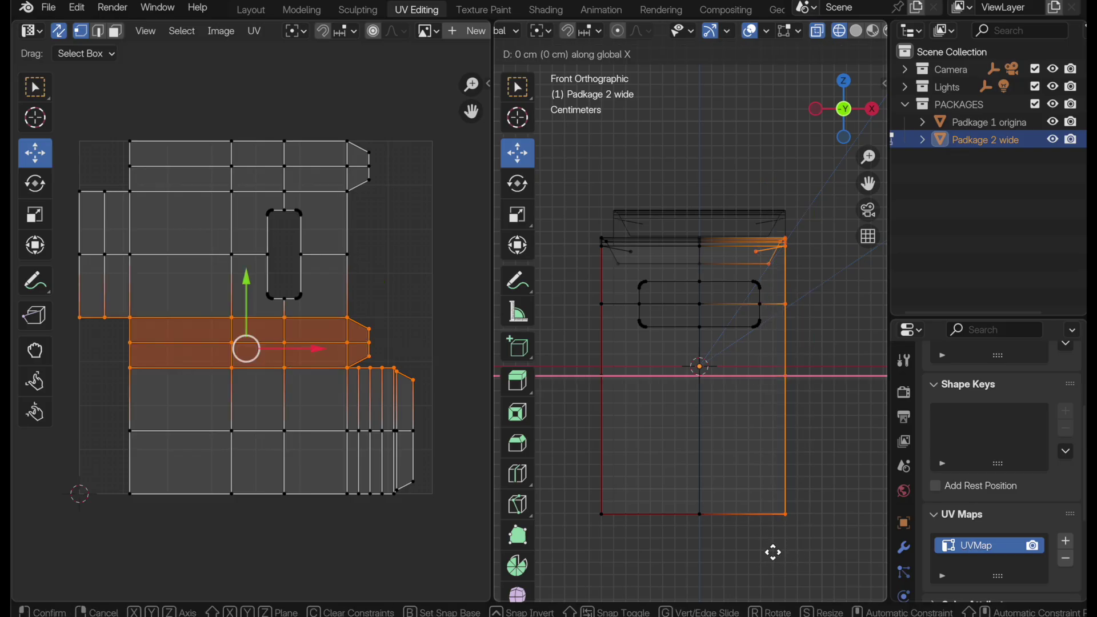
text(1)
key(Return)
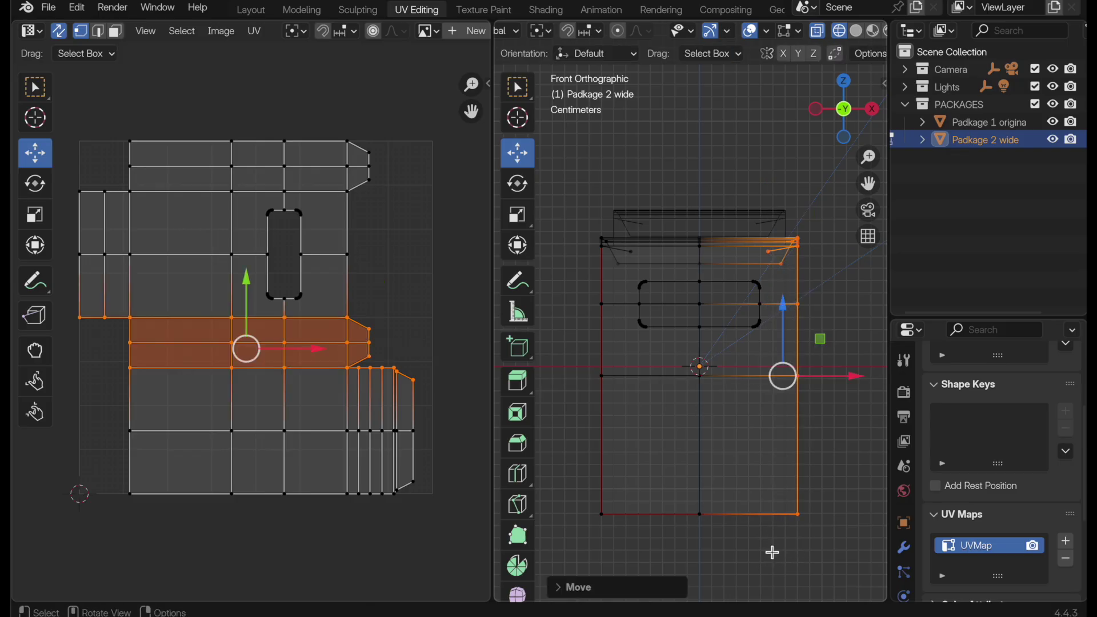
drag(577, 203, 838, 369)
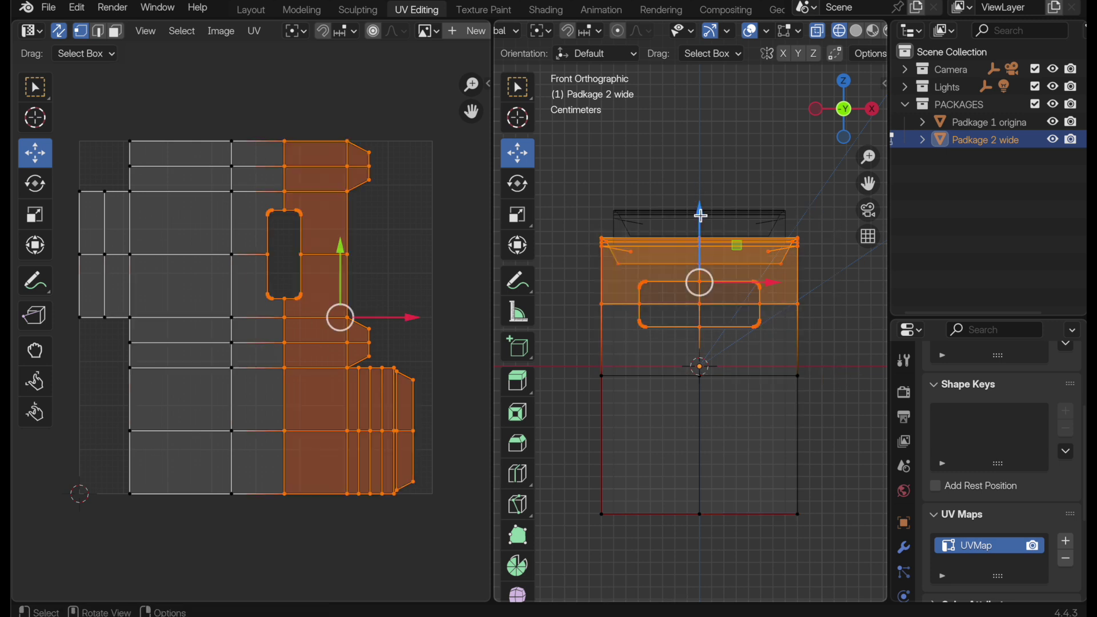
drag(701, 215, 703, 229)
Back in Object Mode, slide Padkage 2 wide sideways beside the original
key(alt+a)
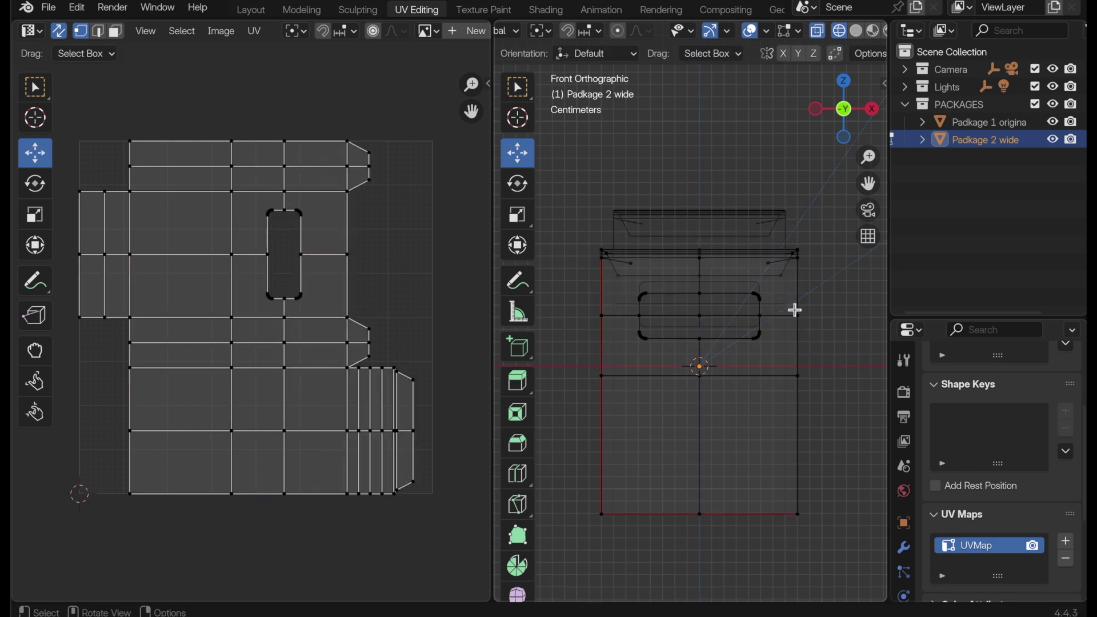
key(Tab)
click(708, 217)
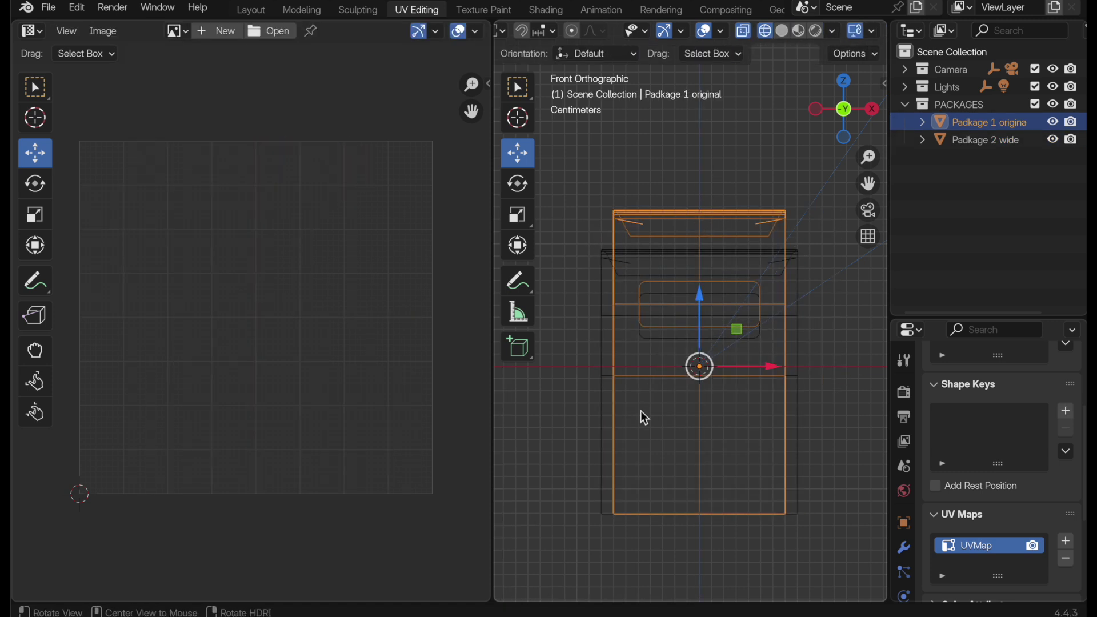
middle_drag(640, 412, 749, 470)
click(701, 380)
shift+middle_drag(702, 379, 791, 379)
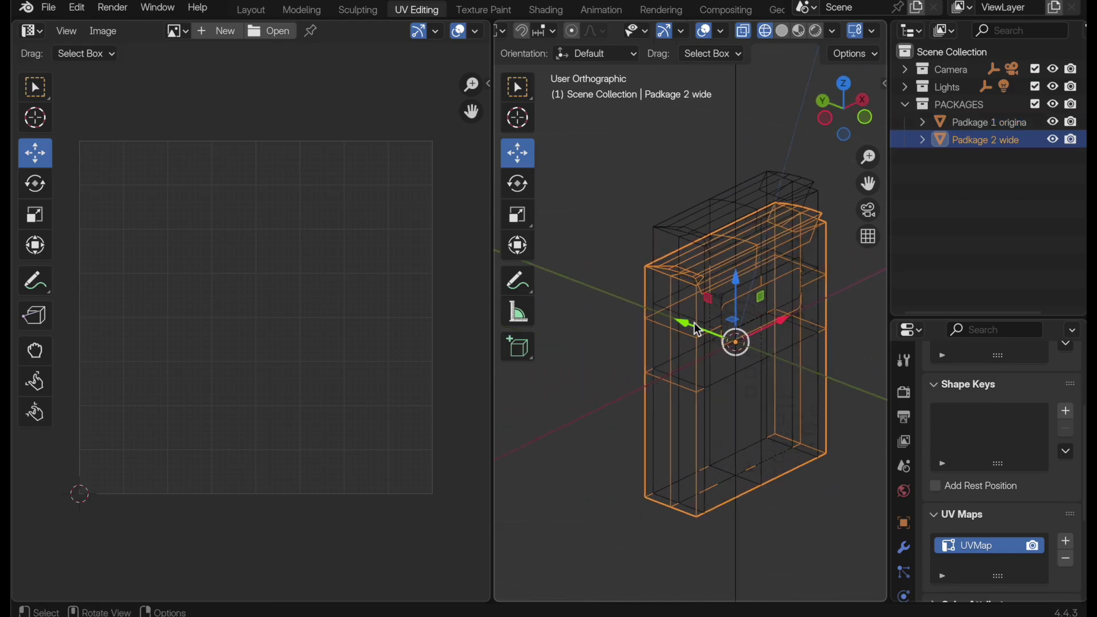
drag(699, 326, 769, 381)
shift+middle_drag(769, 380, 659, 325)
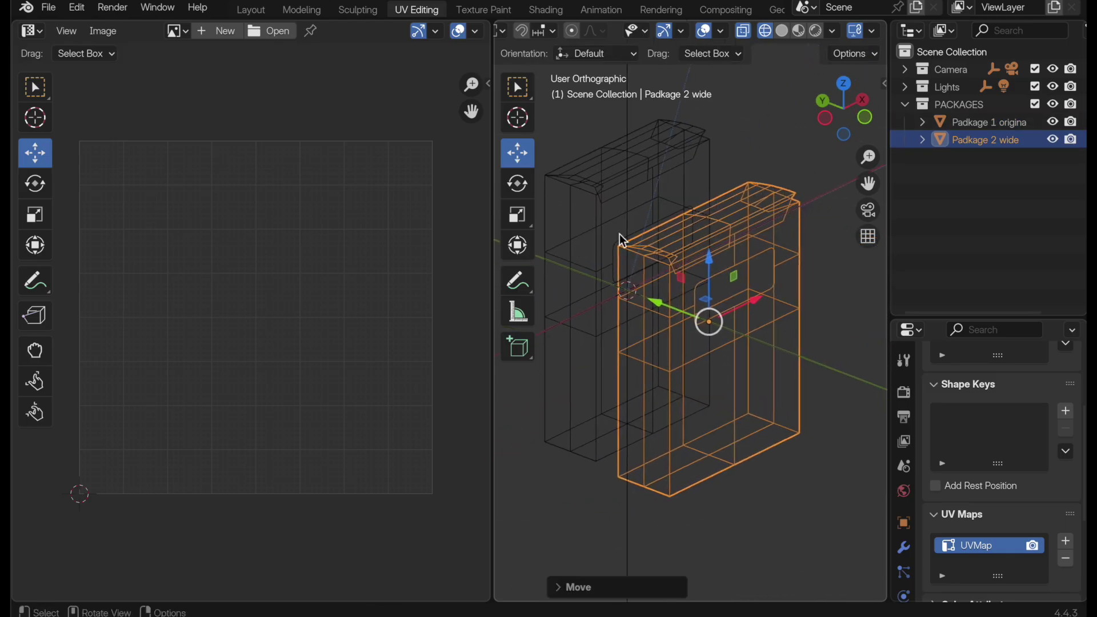
Duplicate Padkage 1 original and move the copy along Y beside the others
click(629, 221)
key(shift+d)
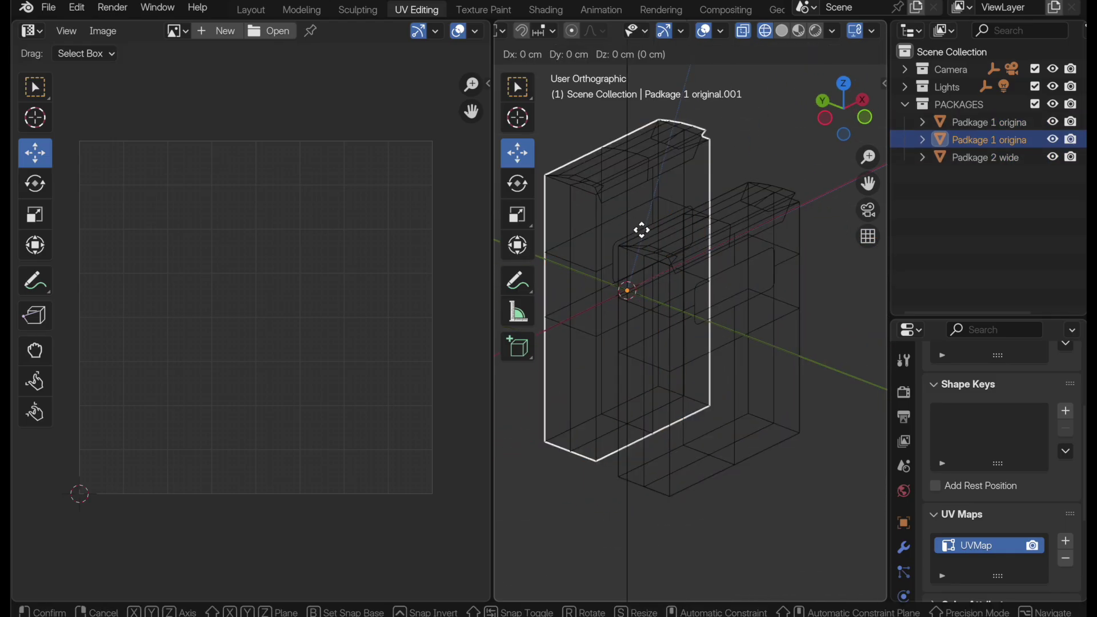
key(y)
click(801, 358)
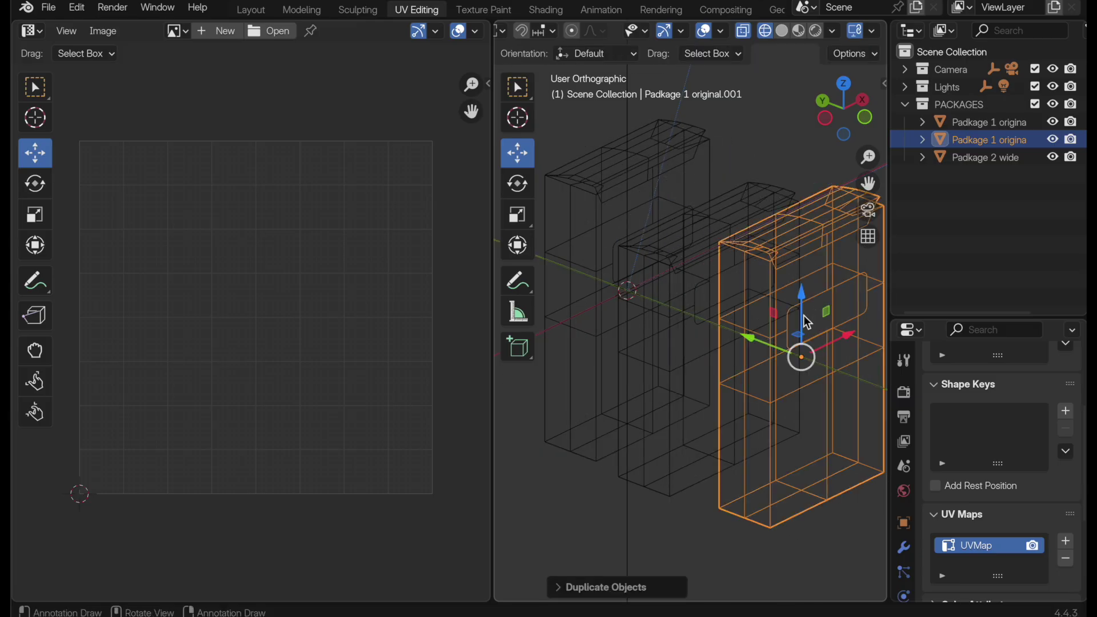
middle_drag(801, 358, 742, 365)
Rename the copy to 'Padkage 3 small'
double_click(953, 141)
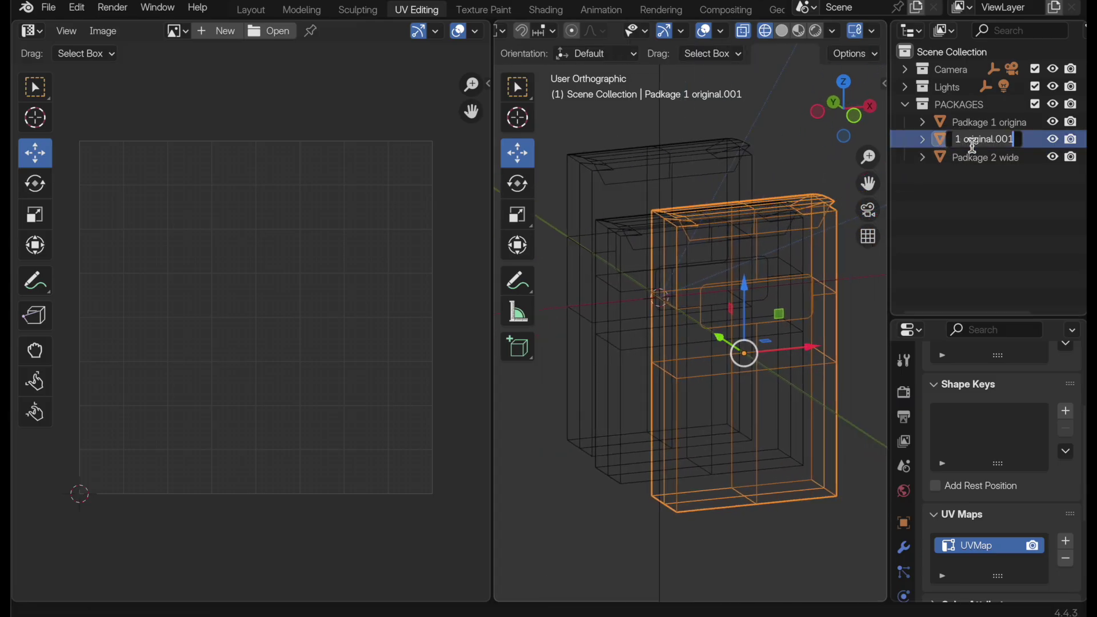
key(End)
key(BackSpace)
key(BackSpace)
key(BackSpace)
key(BackSpace)
key(BackSpace)
key(BackSpace)
key(BackSpace)
text(3 small)
key(Return)
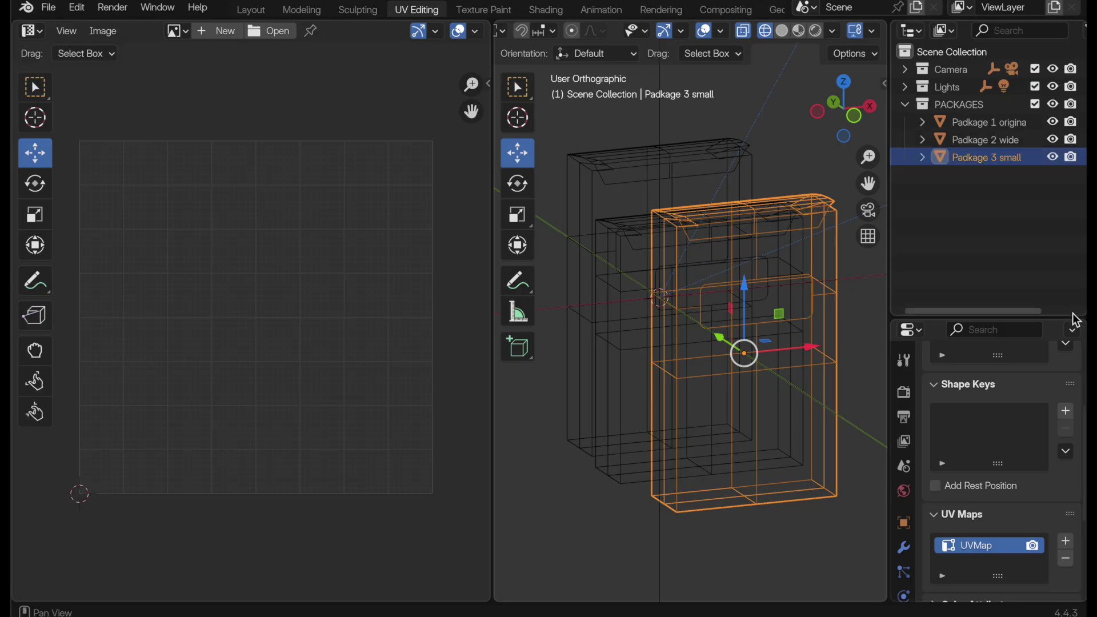
middle_drag(718, 436, 709, 352)
Snap the 3D cursor to a bottom vertex, pivot on it, and scale the mesh to 0.84
key(Tab)
scroll(698, 440, up, 3)
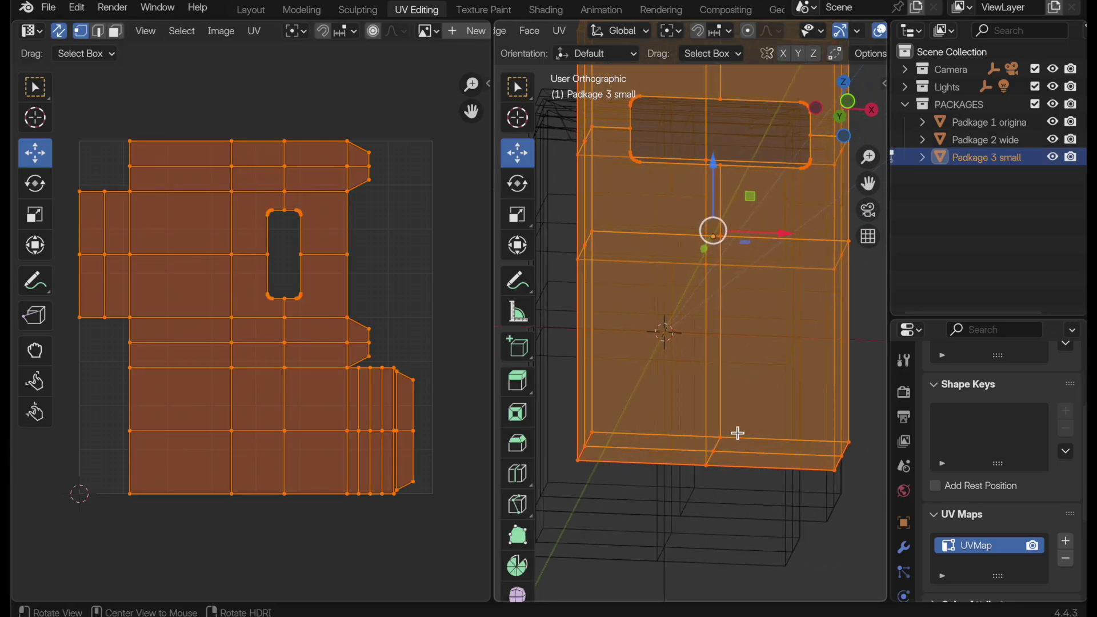
click(721, 453)
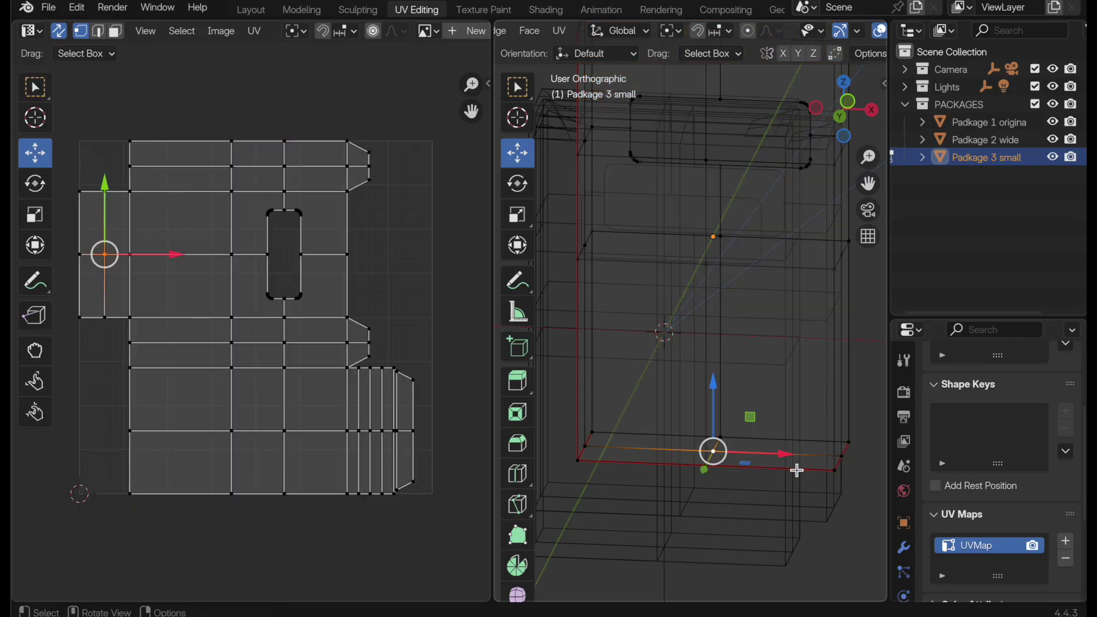
key(shift+s)
click(788, 568)
key(period)
click(882, 425)
key(a)
key(s)
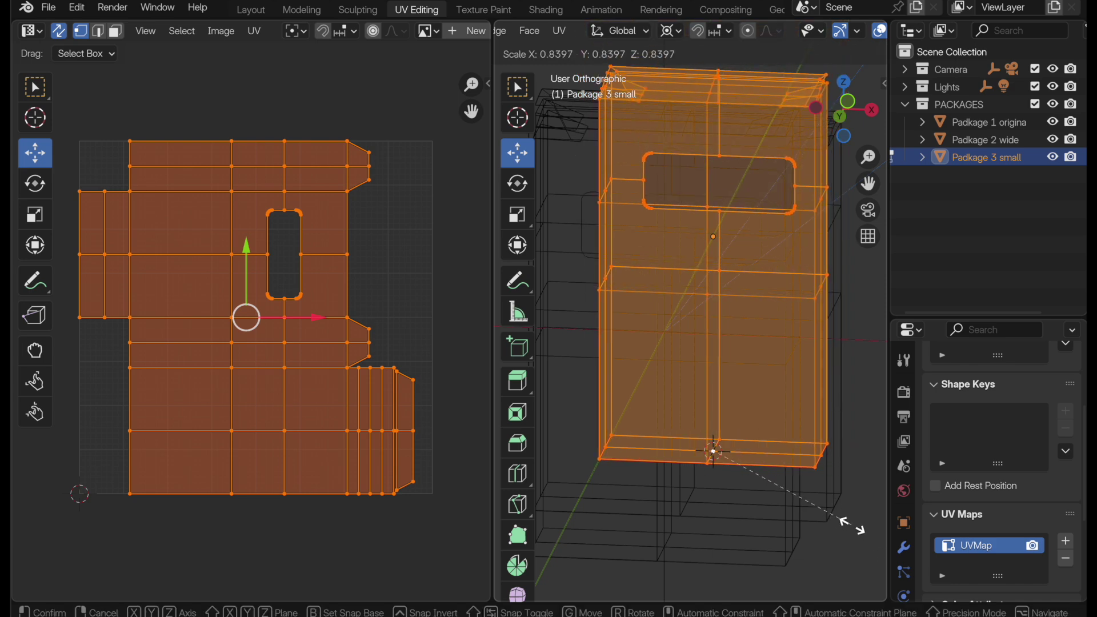
click(852, 525)
In front view, move the left-side vertices 1 along X inward
click(850, 108)
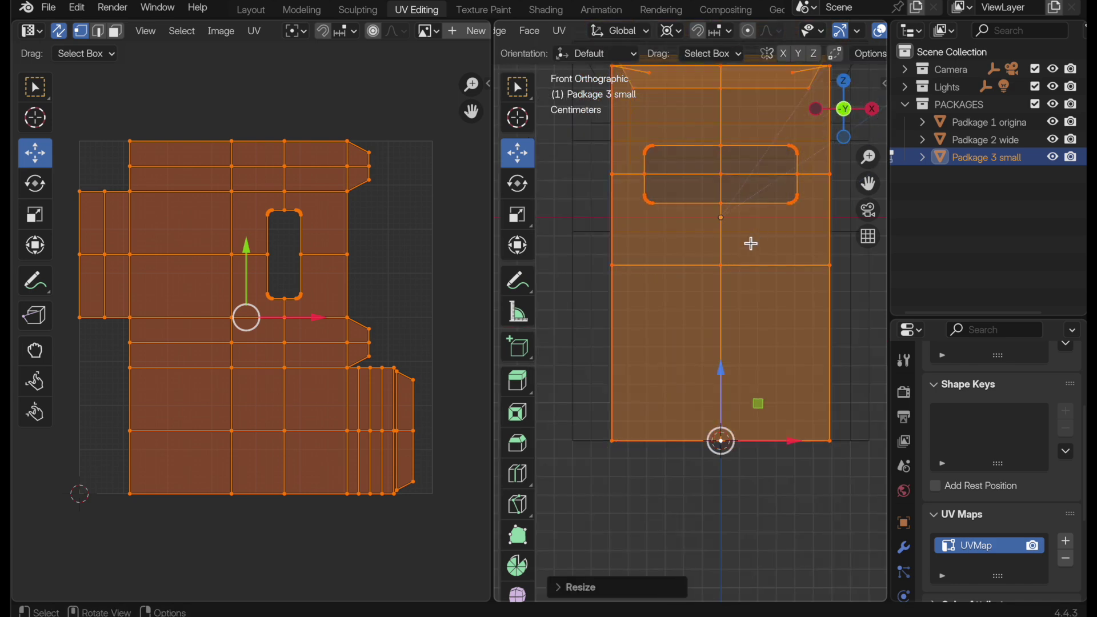
scroll(722, 326, down, 1)
shift+middle_drag(723, 326, 715, 386)
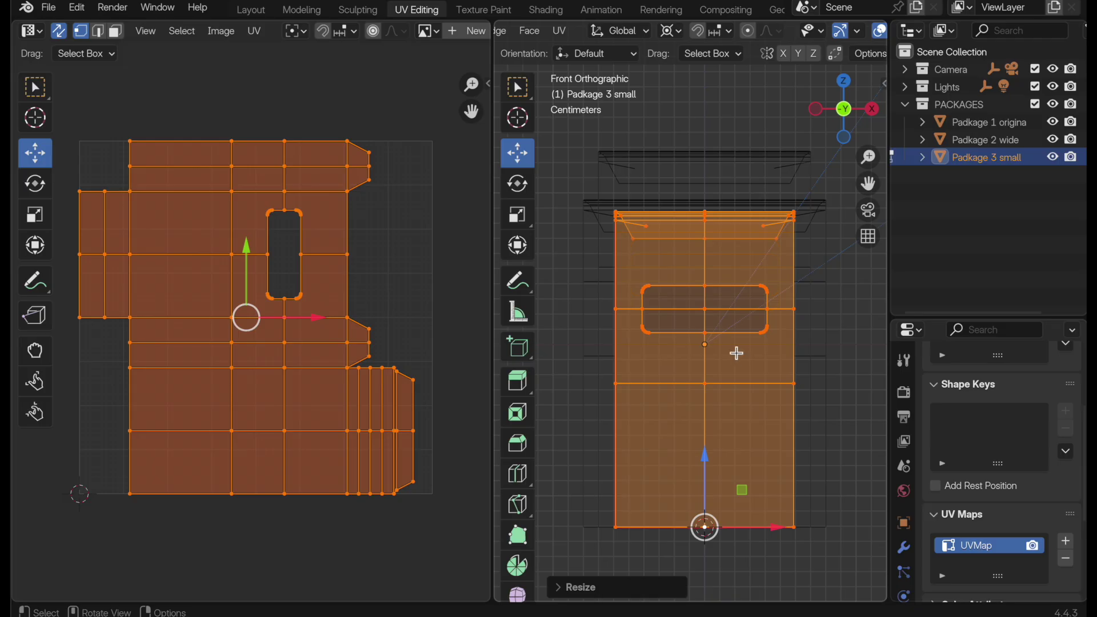
click(626, 212)
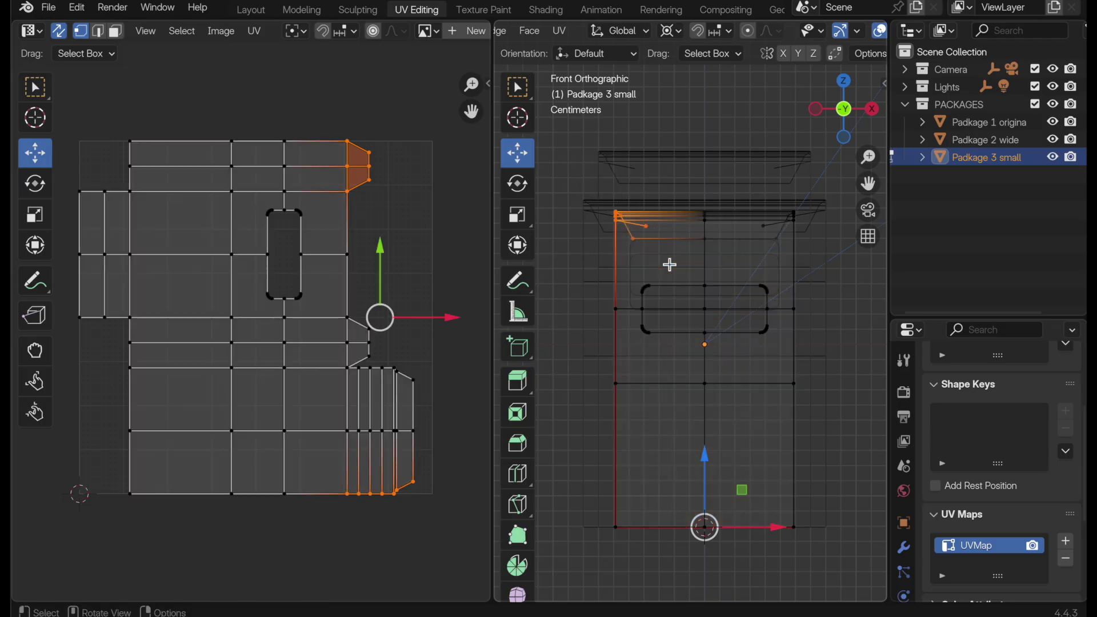
drag(594, 275, 628, 573)
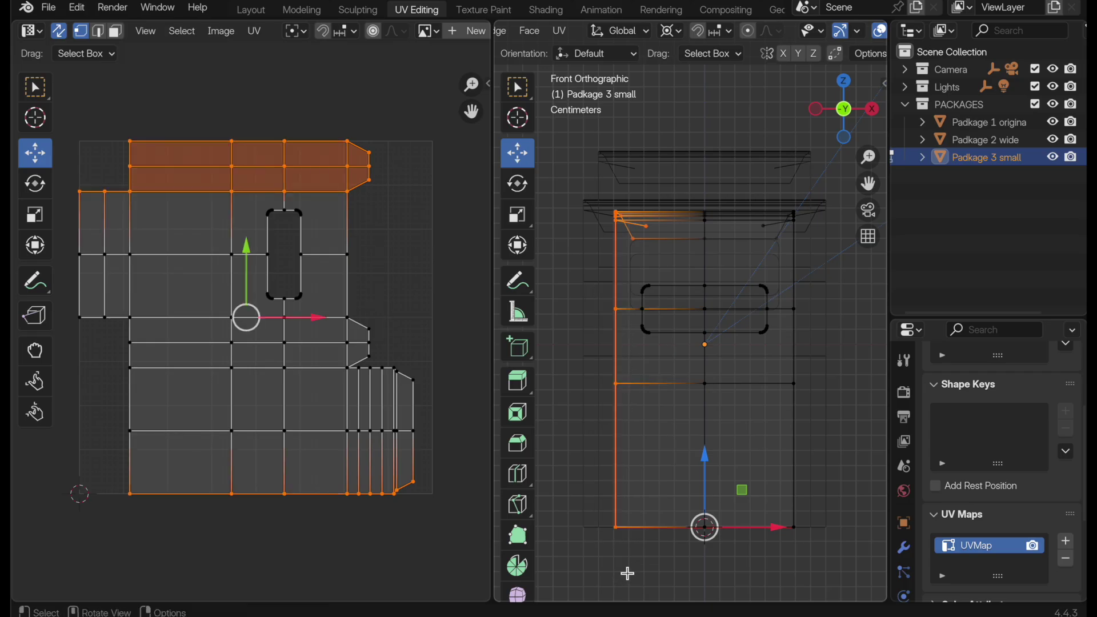
text(g)
text(x1)
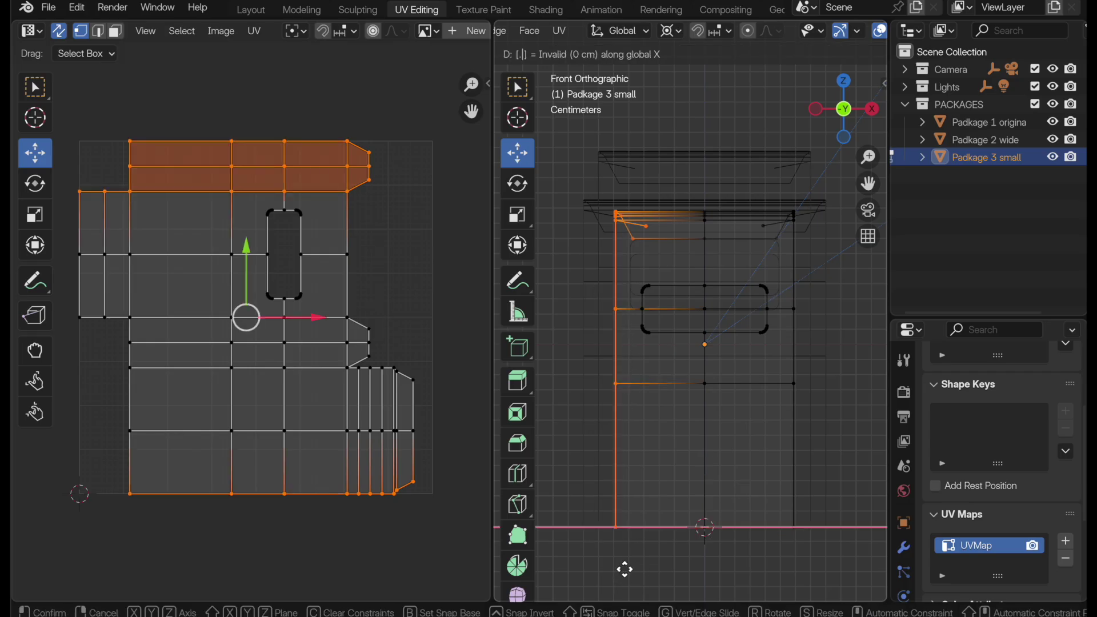
key(Return)
Move the right-side vertices -1 along X inward and deselect everything
drag(814, 201, 723, 265)
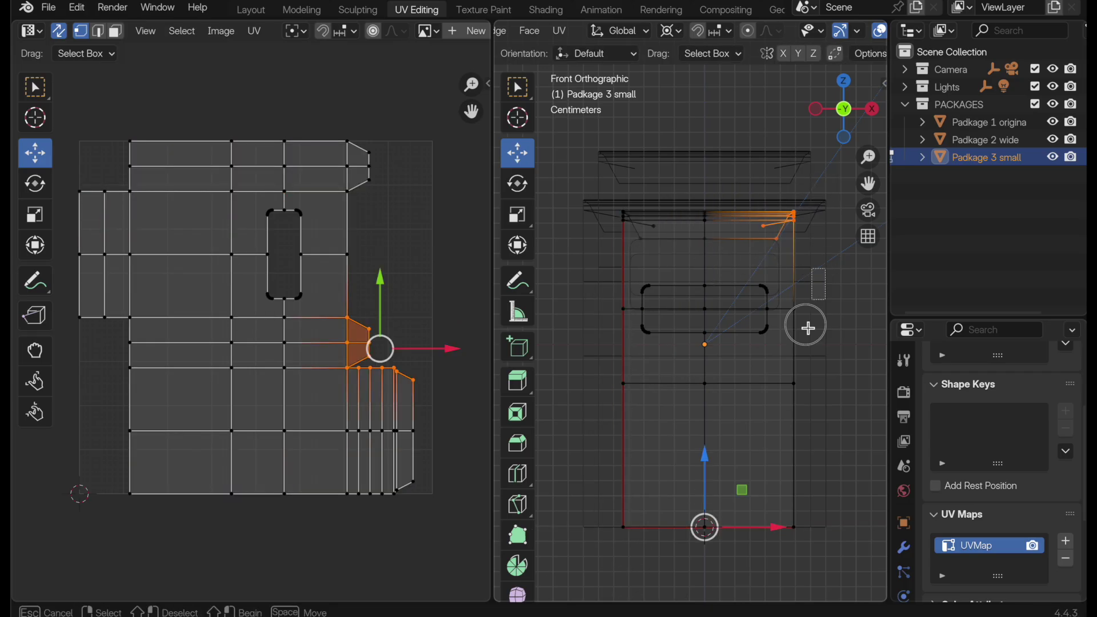
shift+drag(822, 270, 783, 573)
text(g)
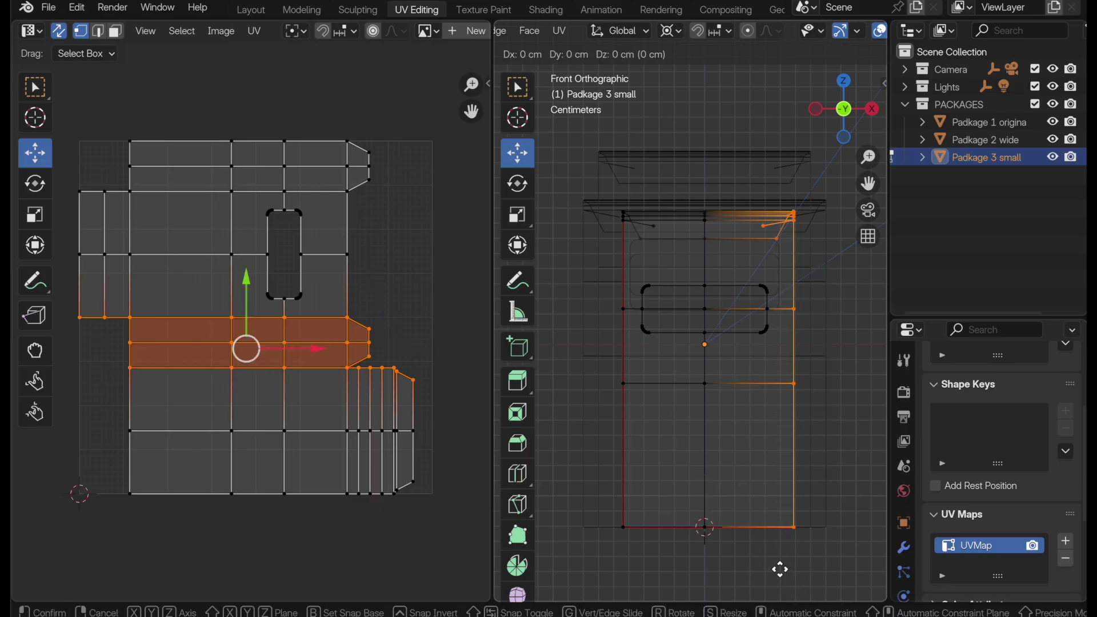
text(x-1)
key(Return)
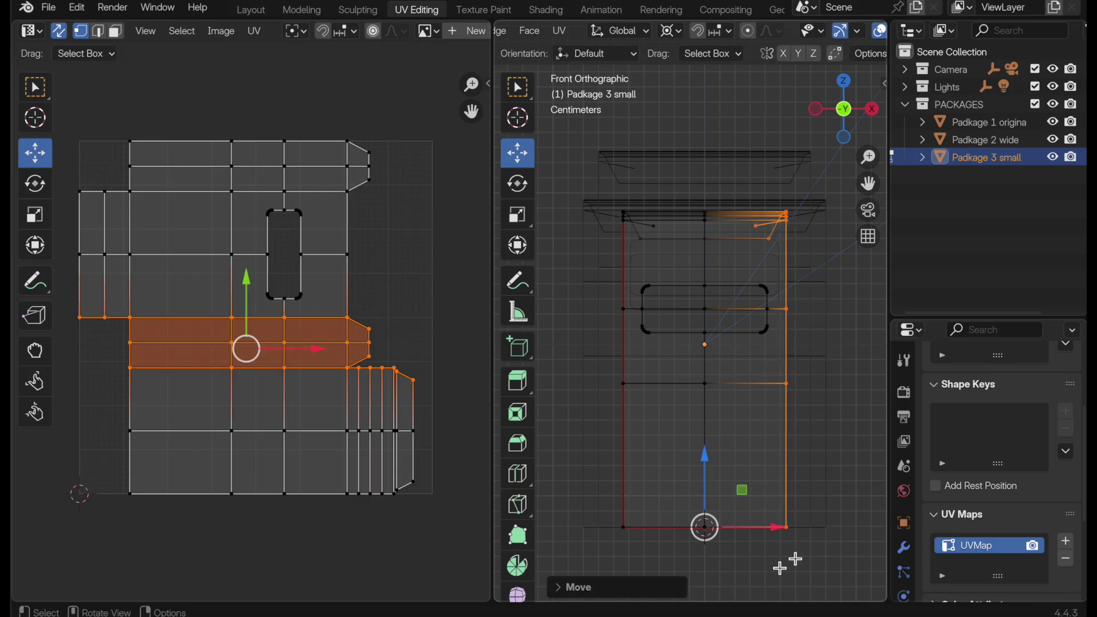
key(alt+a)
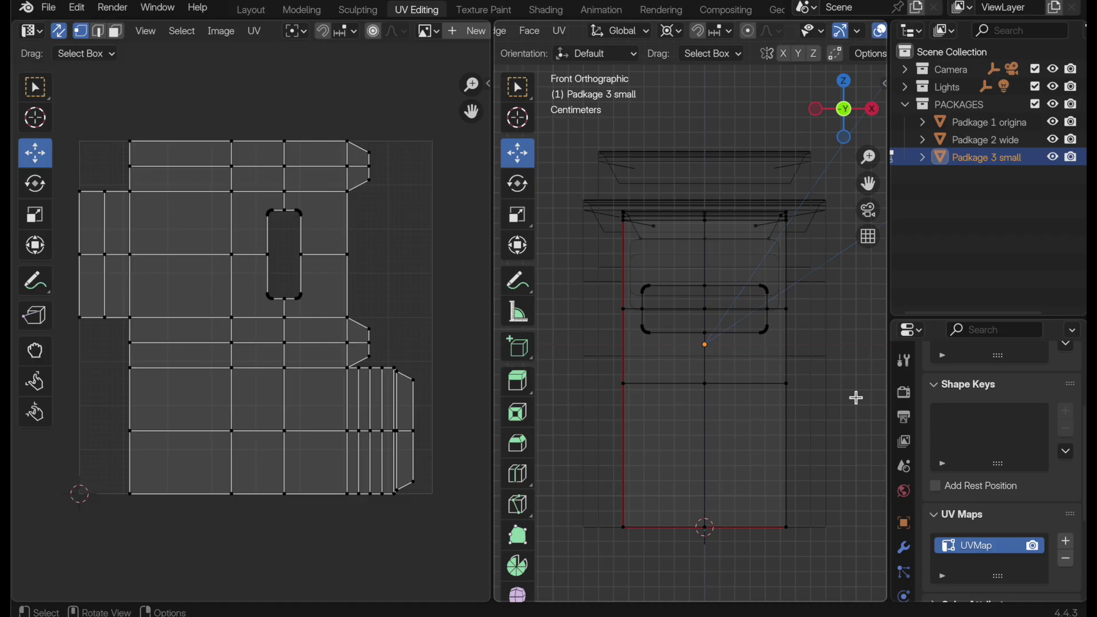
middle_drag(759, 326, 756, 472)
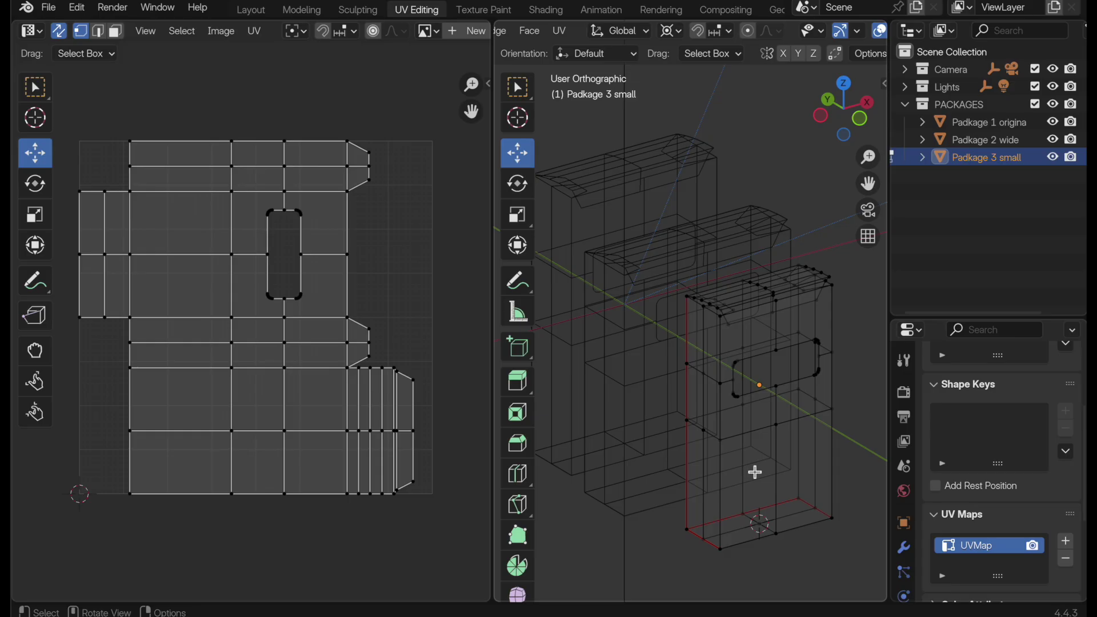
Select all three packages, edit them together with everything selected, and unwrap Angle Based
key(Tab)
shift+click(653, 260)
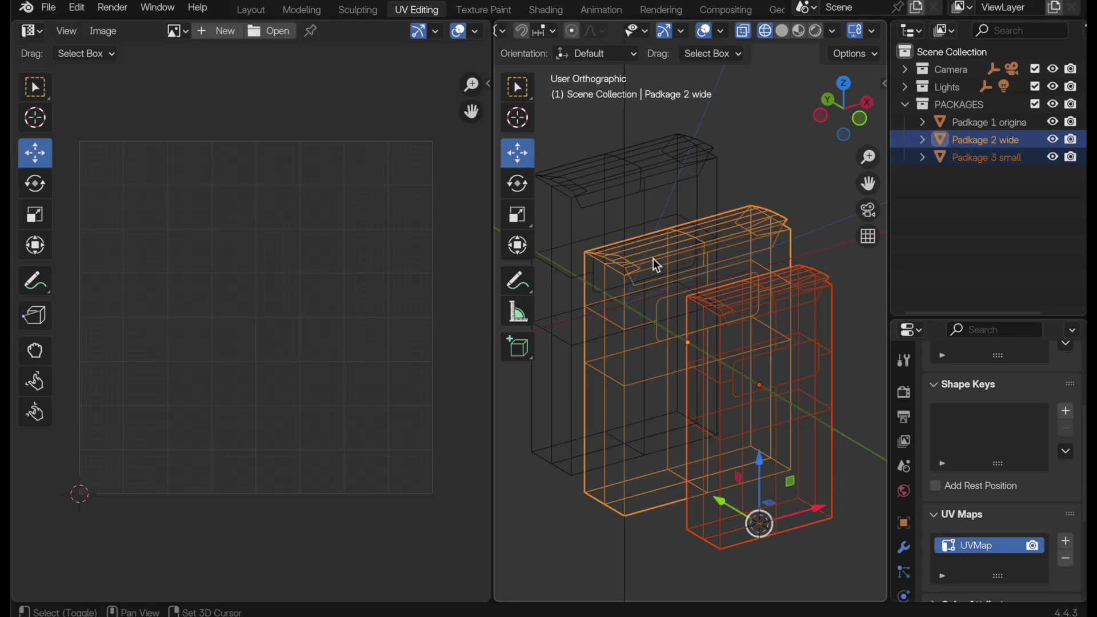
shift+click(597, 204)
key(Tab)
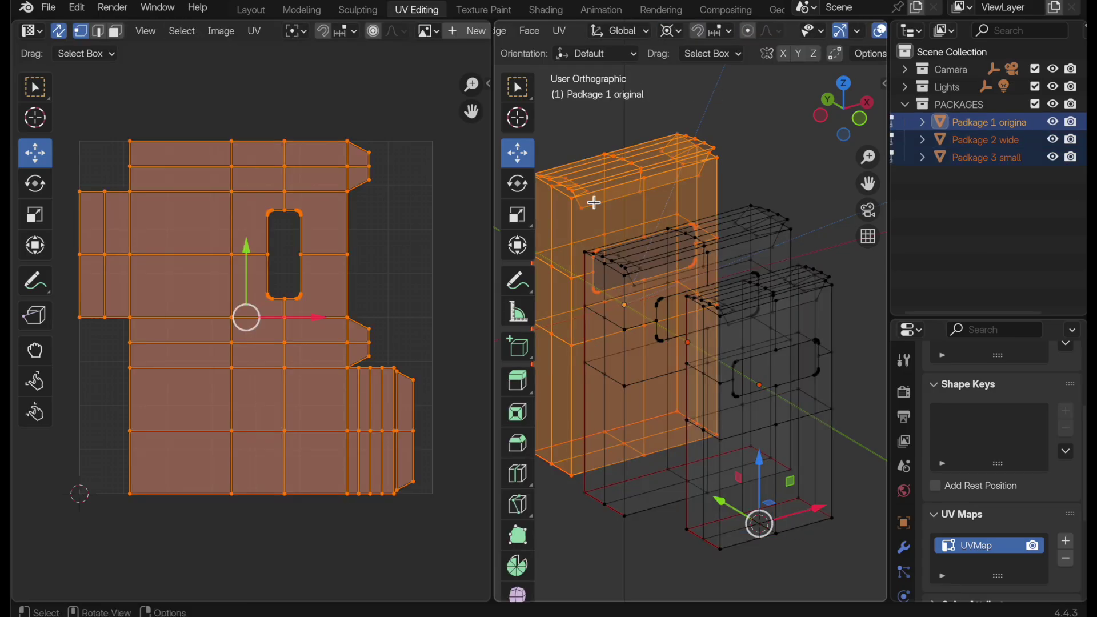
key(a)
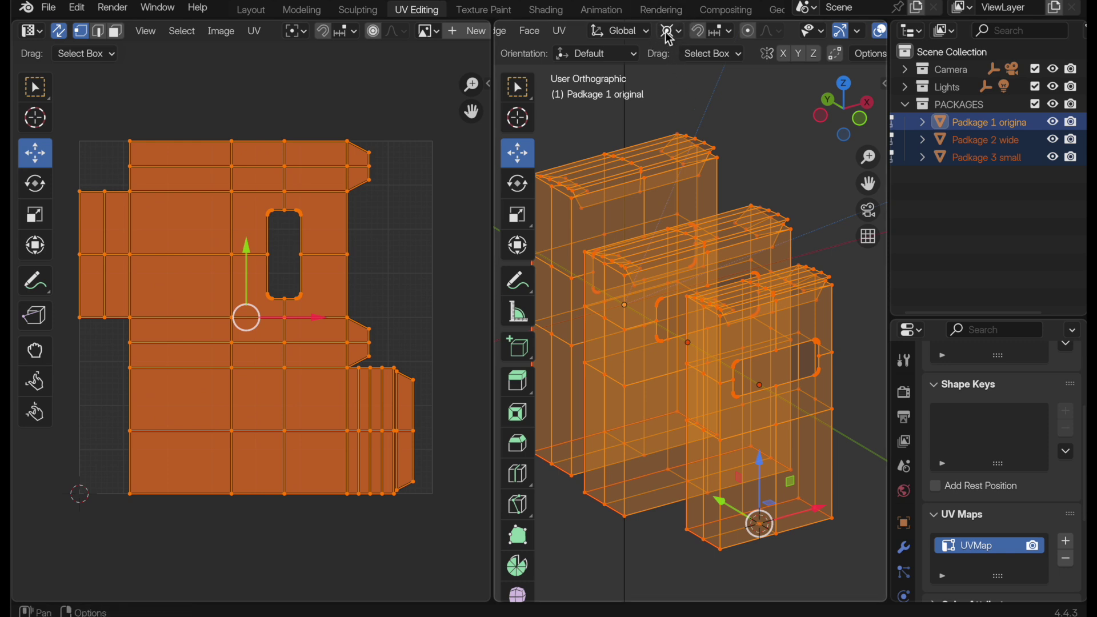
scroll(671, 34, up, 6)
click(765, 30)
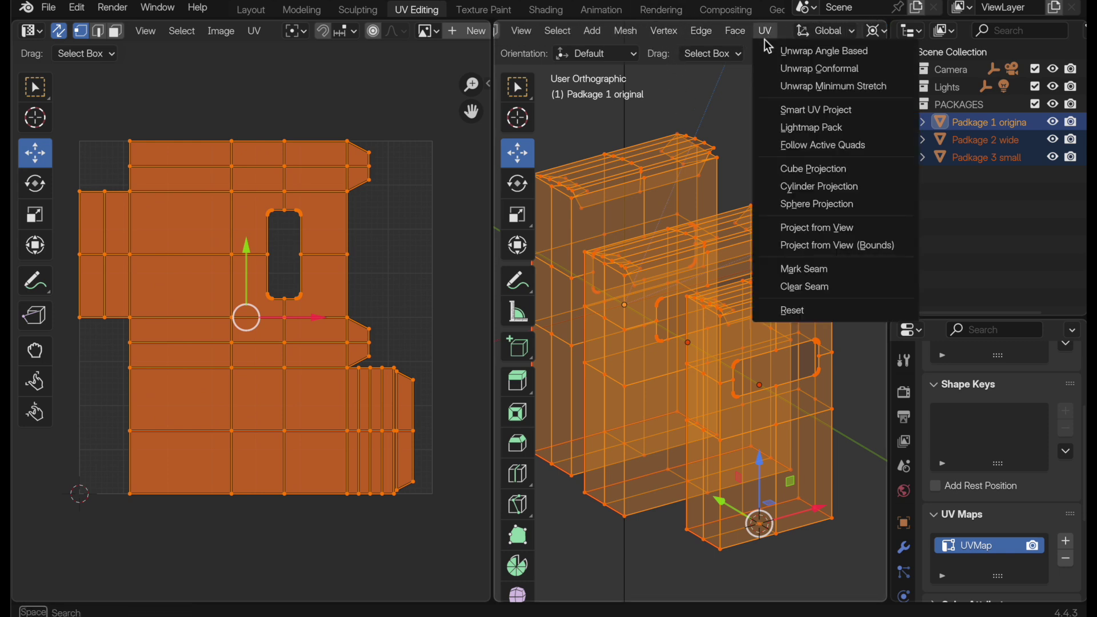
click(771, 68)
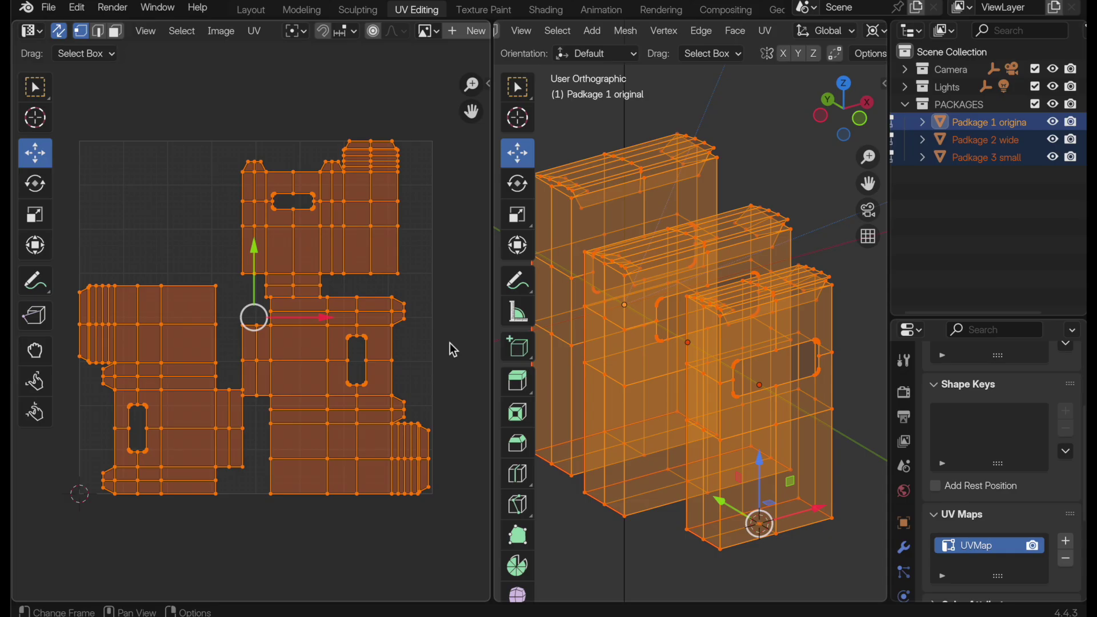
Apply Average Islands Scale from the UV Editor's UV menu
click(255, 32)
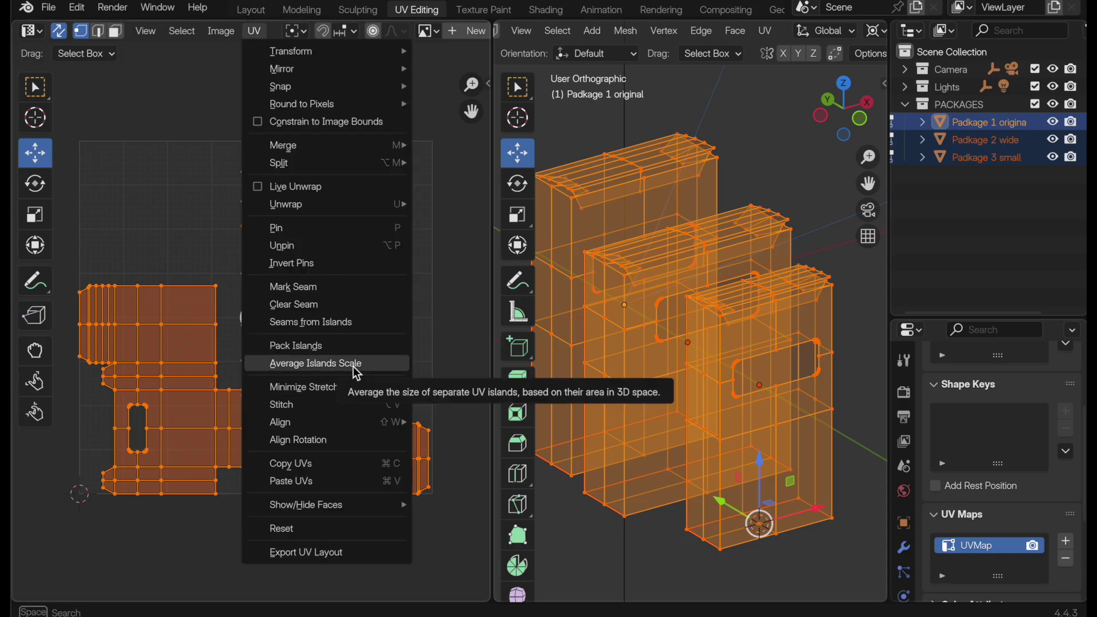
click(343, 365)
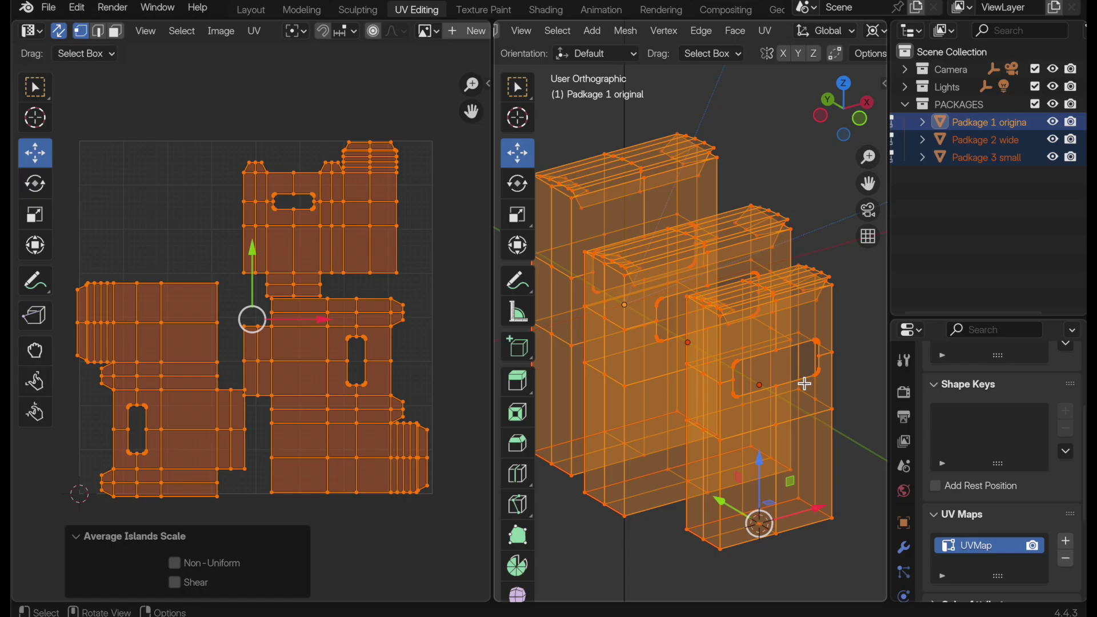
Frame the packages in front view and snap the 3D cursor to the world origin
key(Tab)
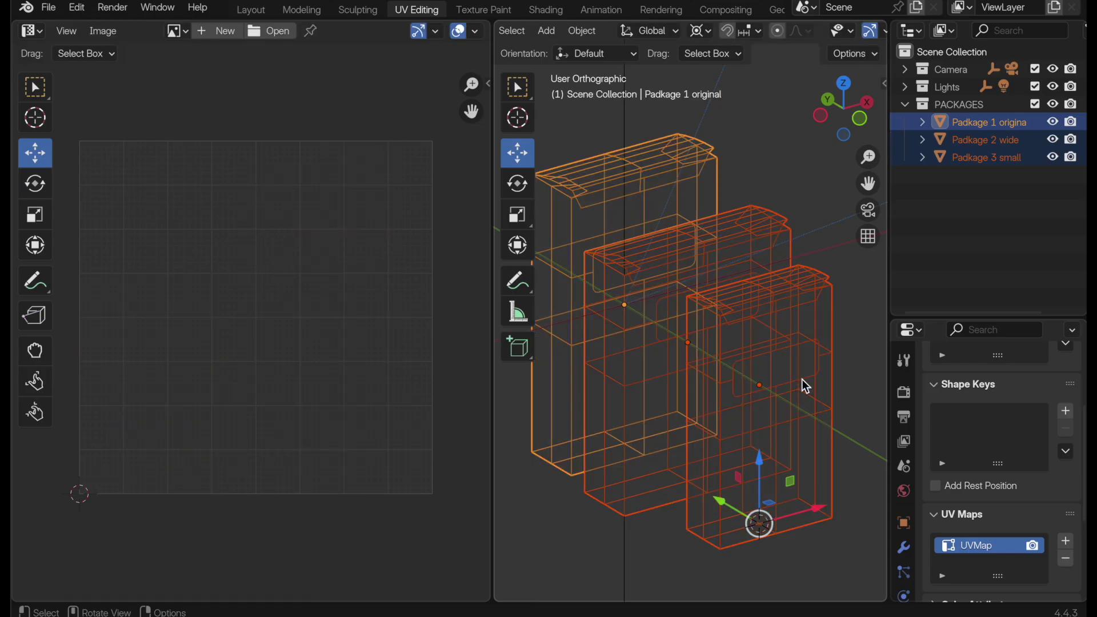
click(859, 120)
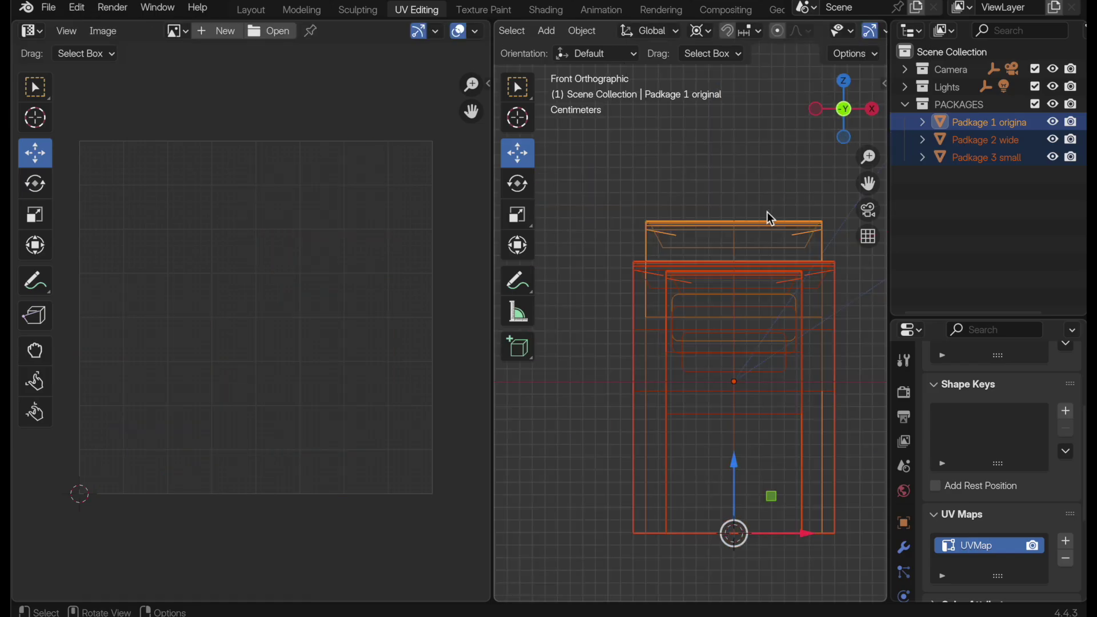
key(c)
key(KP_Decimal)
key(Escape)
key(shift+s)
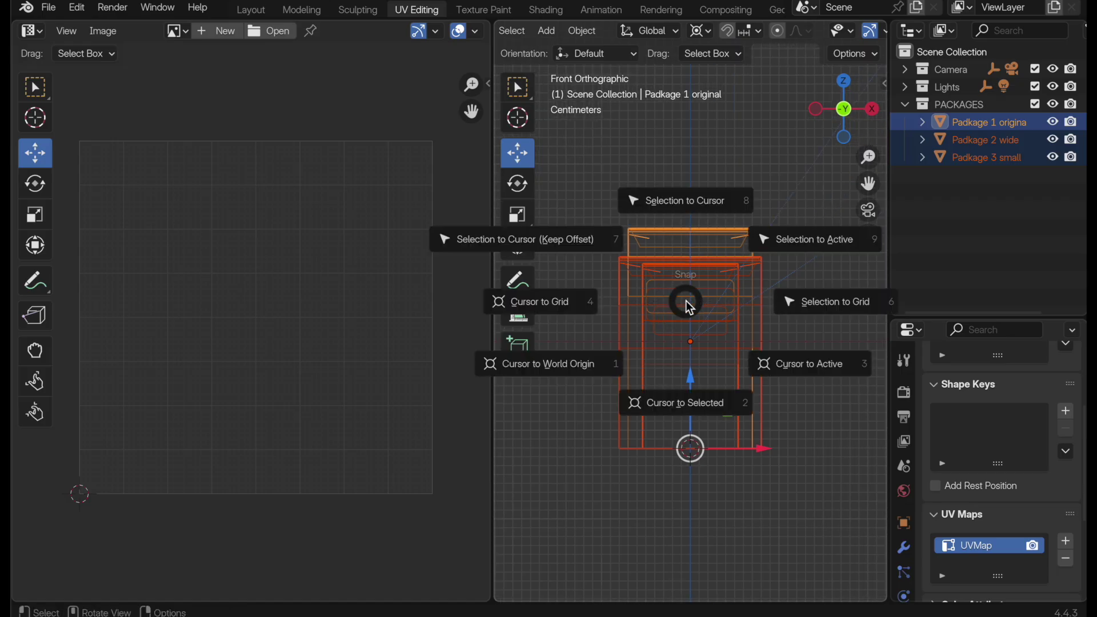
click(577, 368)
Add a Plane of size 45 at the origin and keep it selected
click(937, 53)
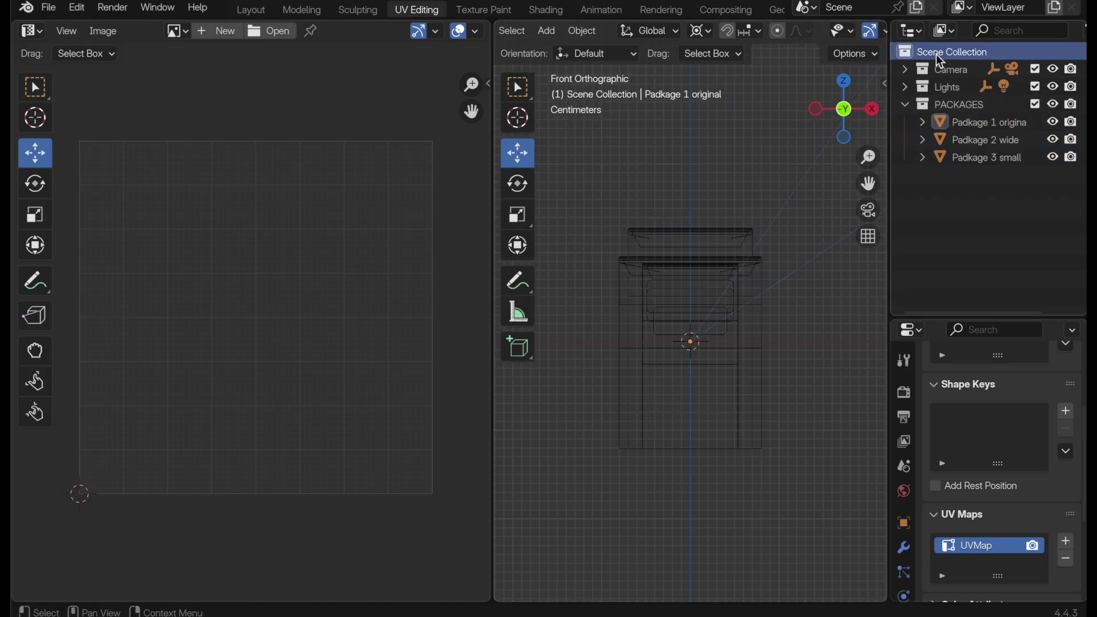
key(shift+a)
mouse_move(712, 176)
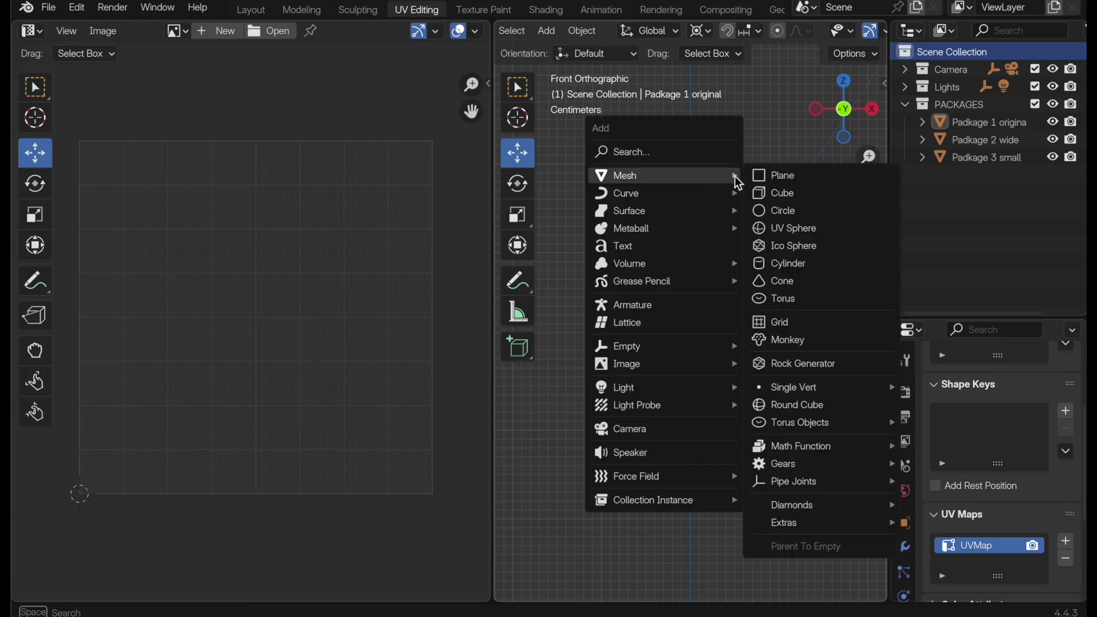
click(773, 175)
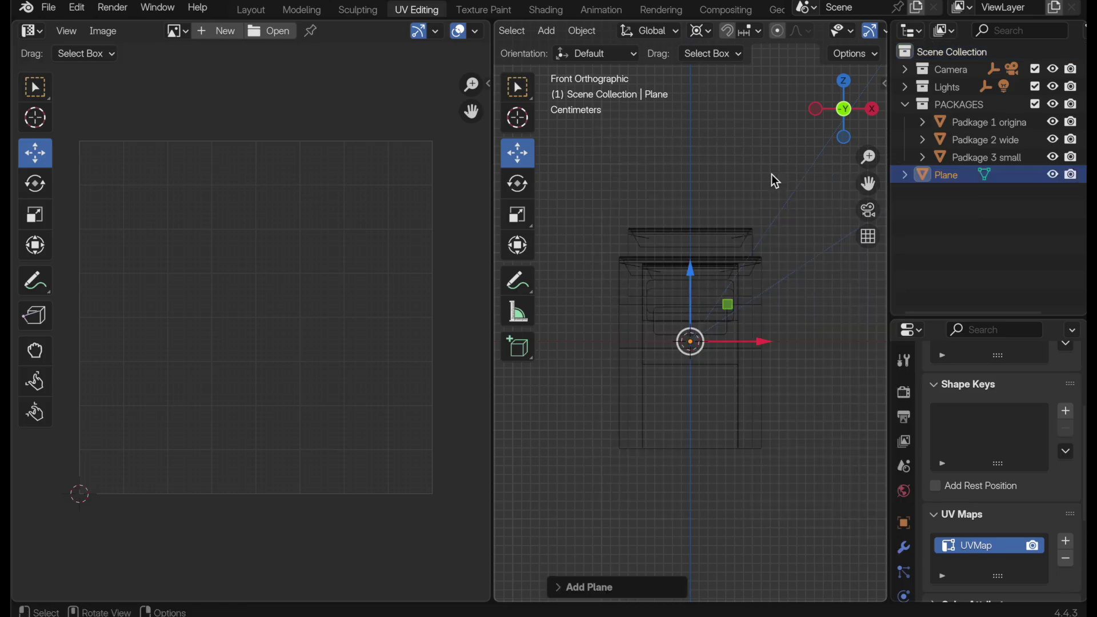
click(561, 588)
click(702, 435)
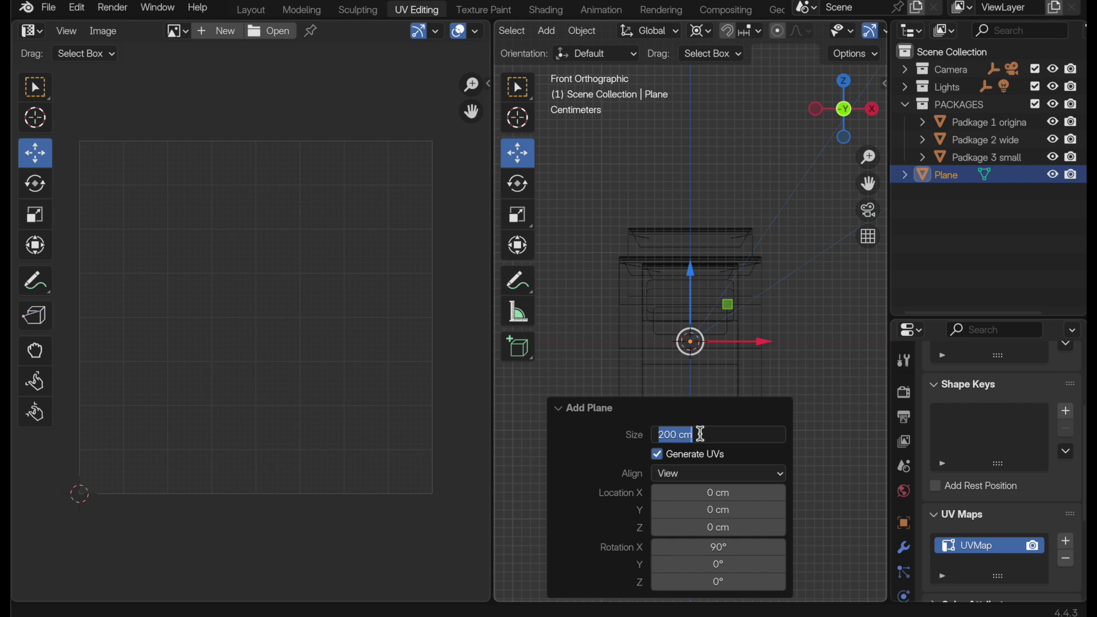
text(45)
key(Return)
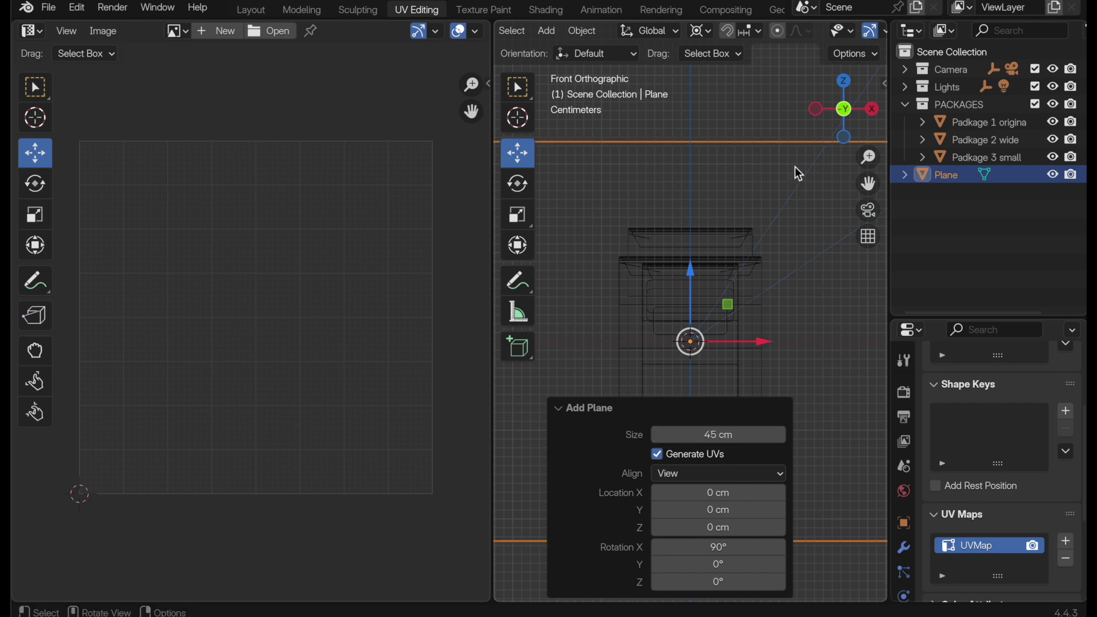
click(721, 178)
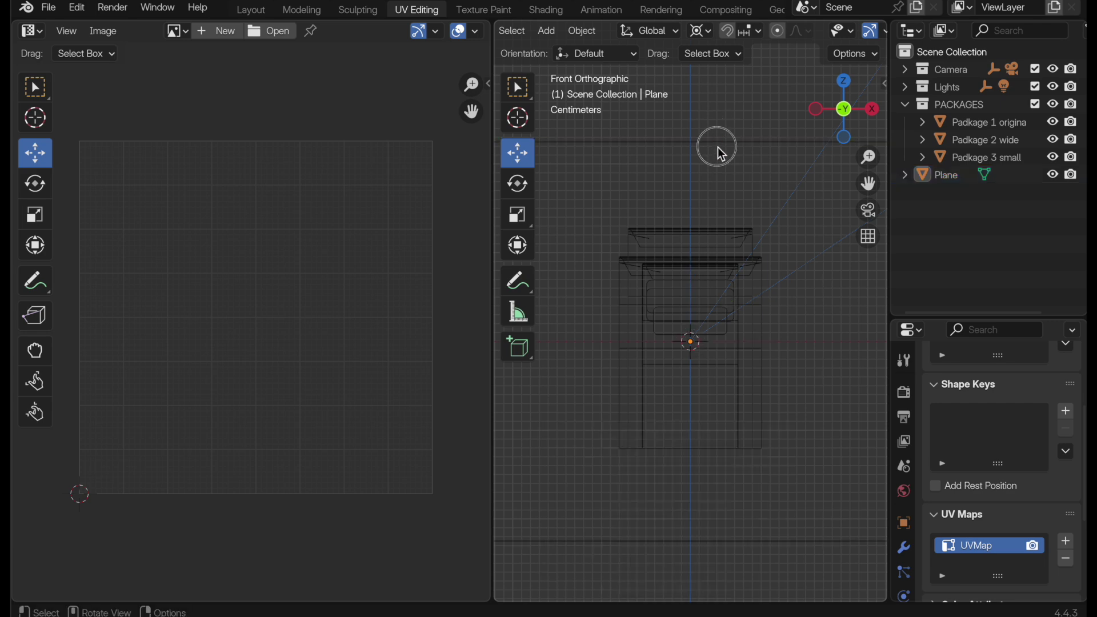
click(718, 144)
scroll(717, 204, down, 2)
shift+middle_drag(705, 229, 705, 268)
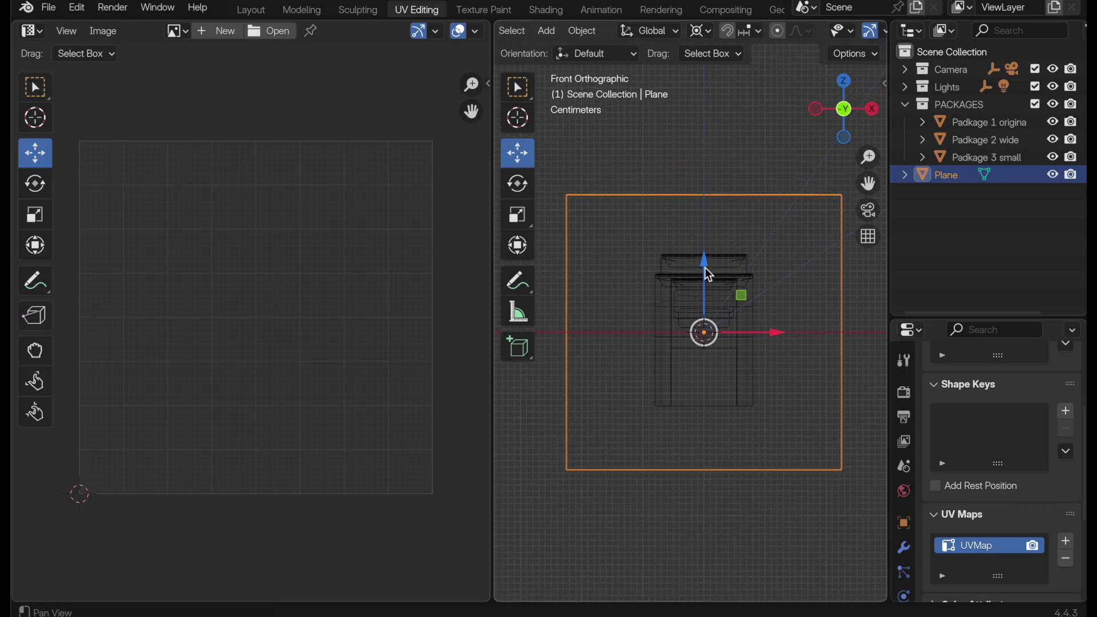
scroll(723, 262, up, 1)
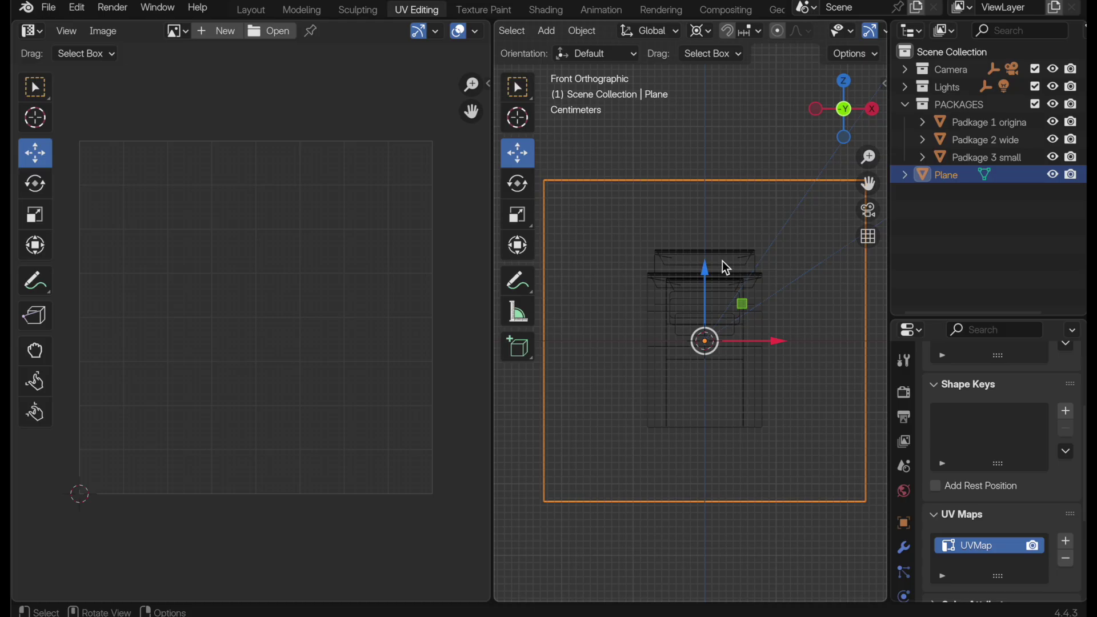
Apply the Plane's scale
key(ctrl+a)
click(725, 264)
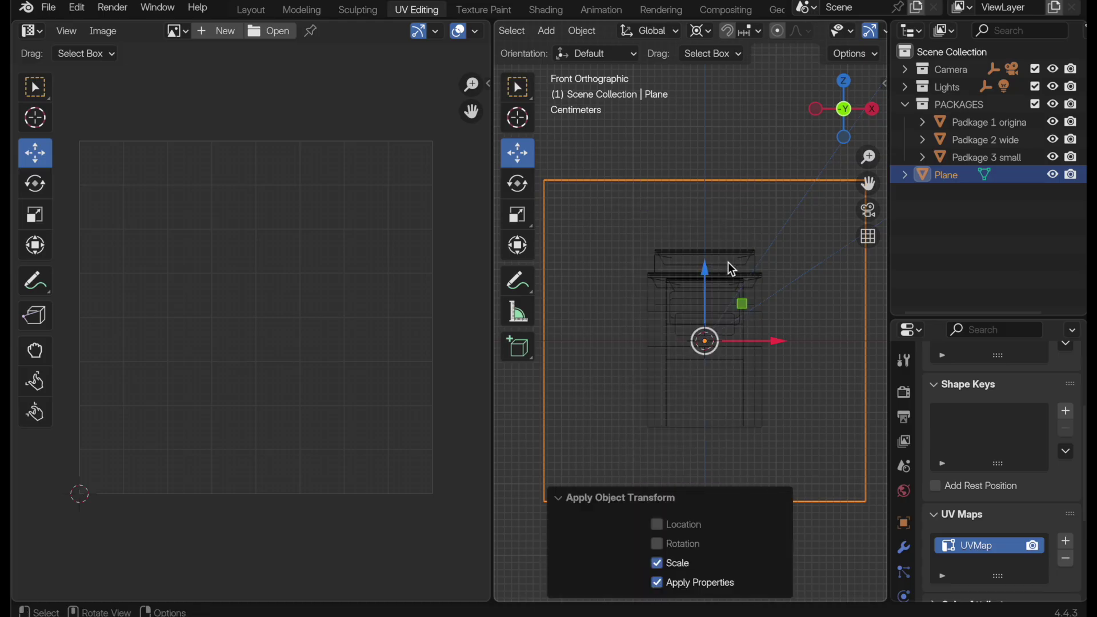
scroll(673, 297, up, 3)
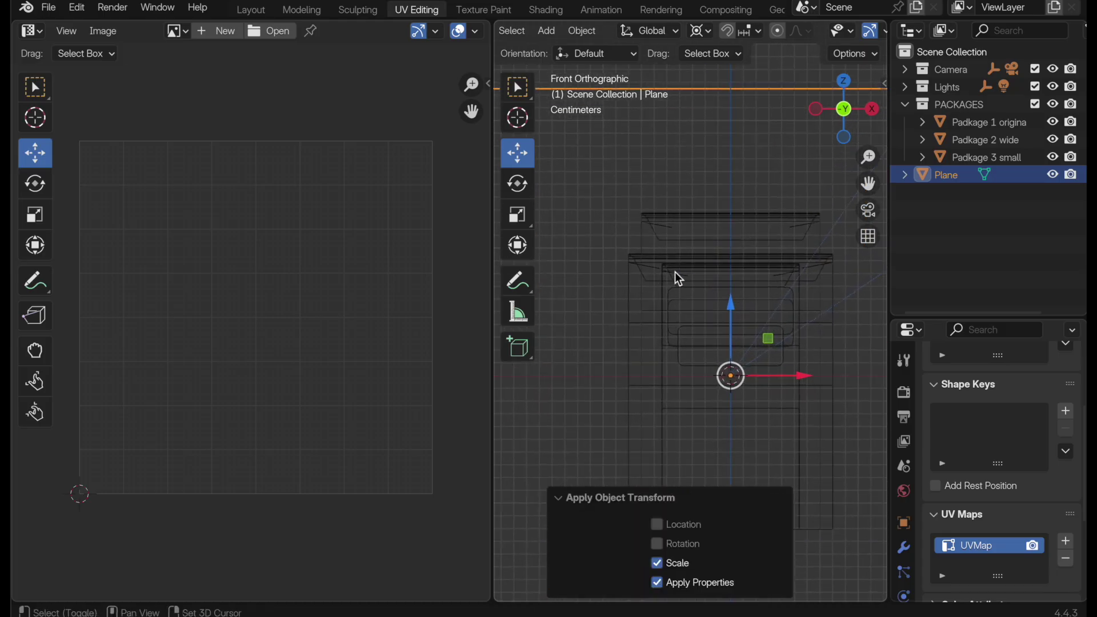
Select the three packages with the Plane and UV-project them from view to bounds
shift+click(650, 265)
shift+click(649, 265)
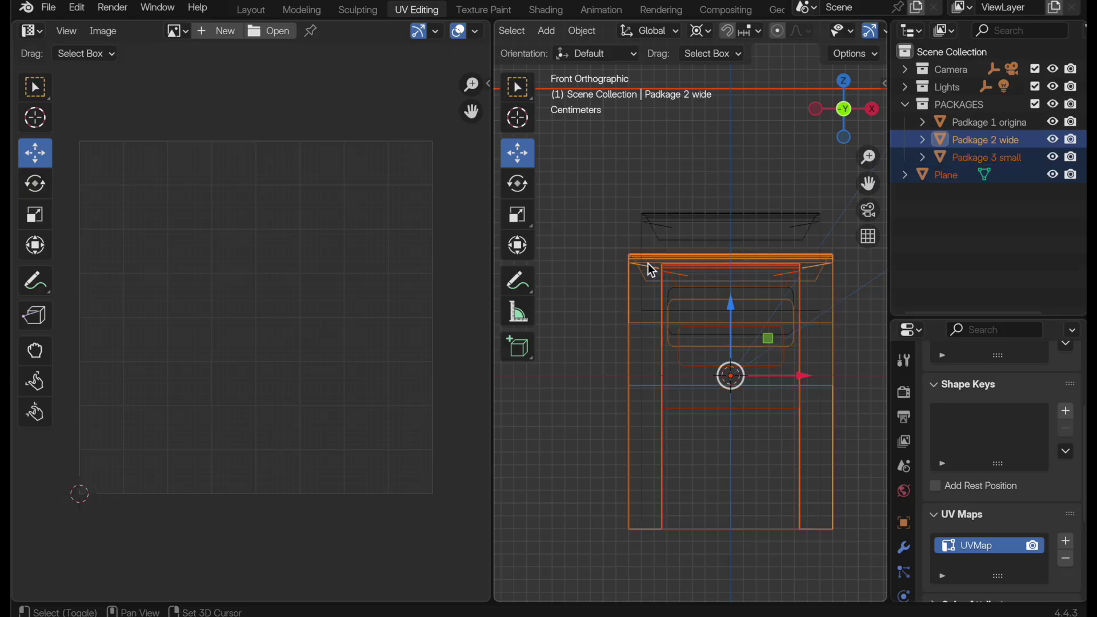
shift+click(649, 224)
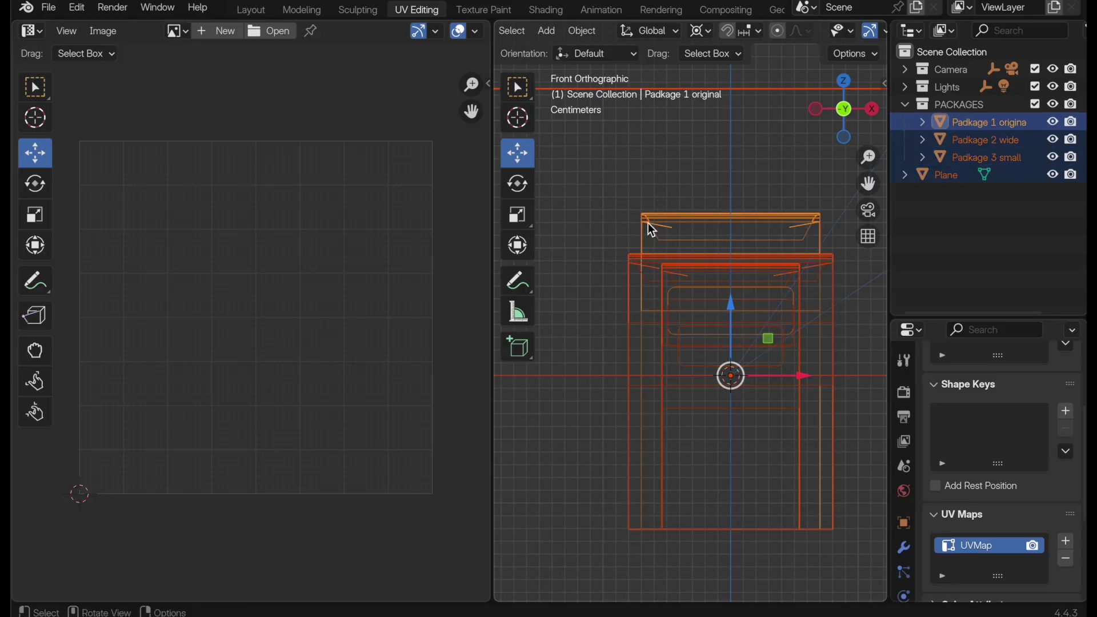
key(Tab)
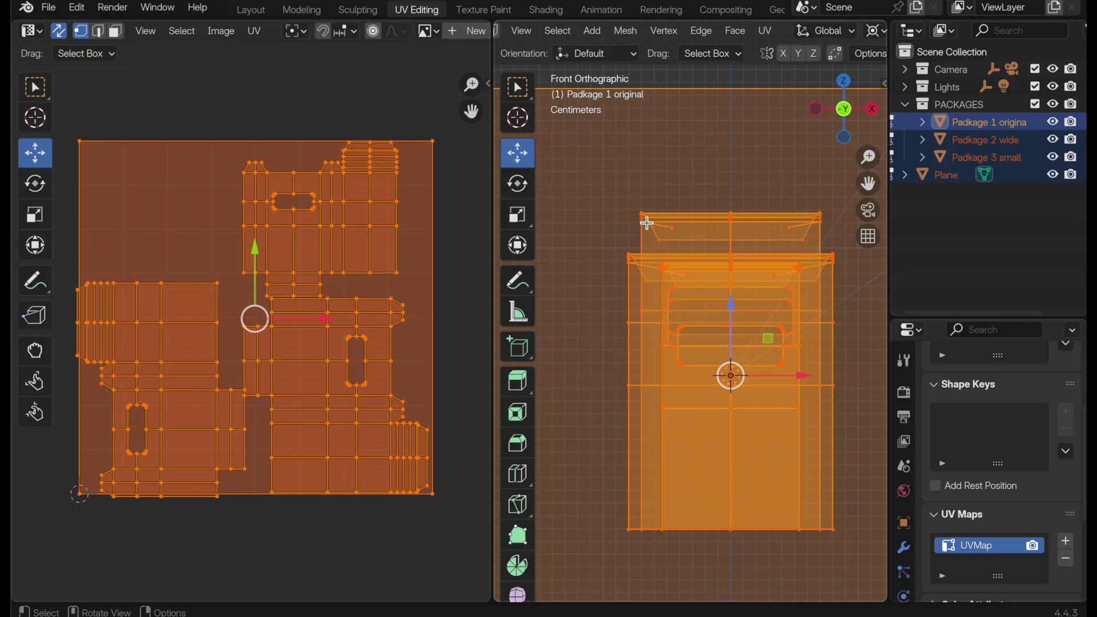
key(KP_Decimal)
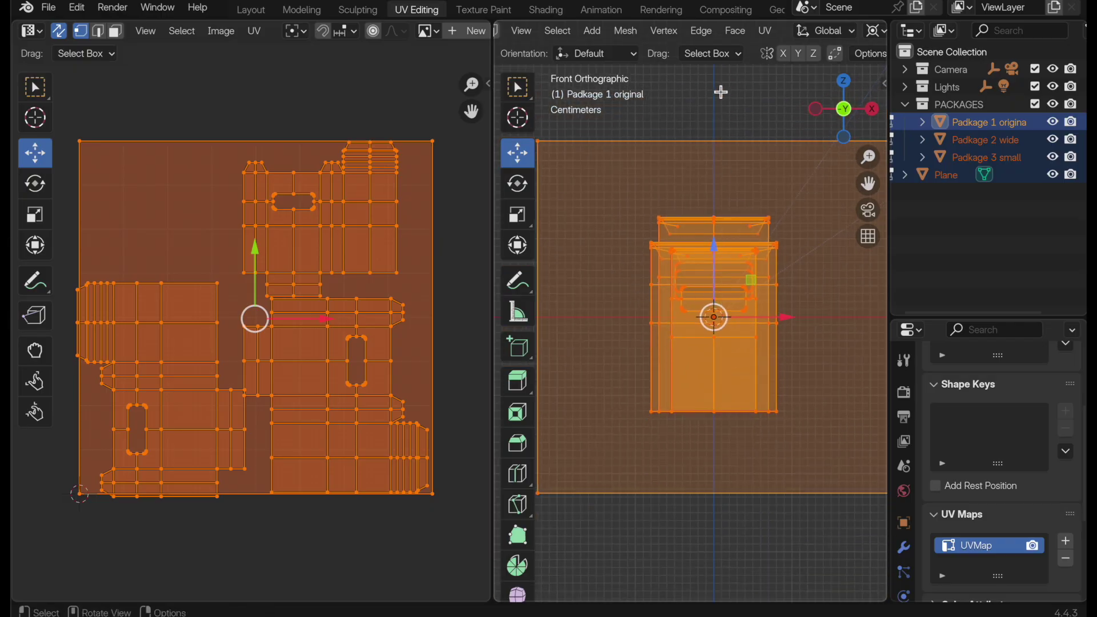
click(764, 31)
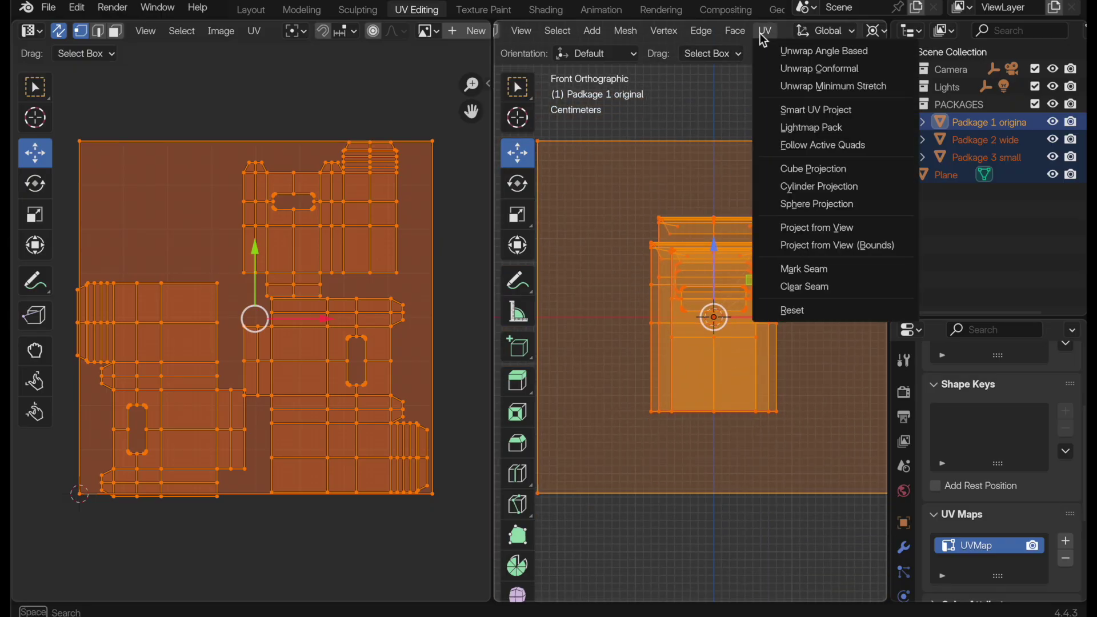
click(797, 246)
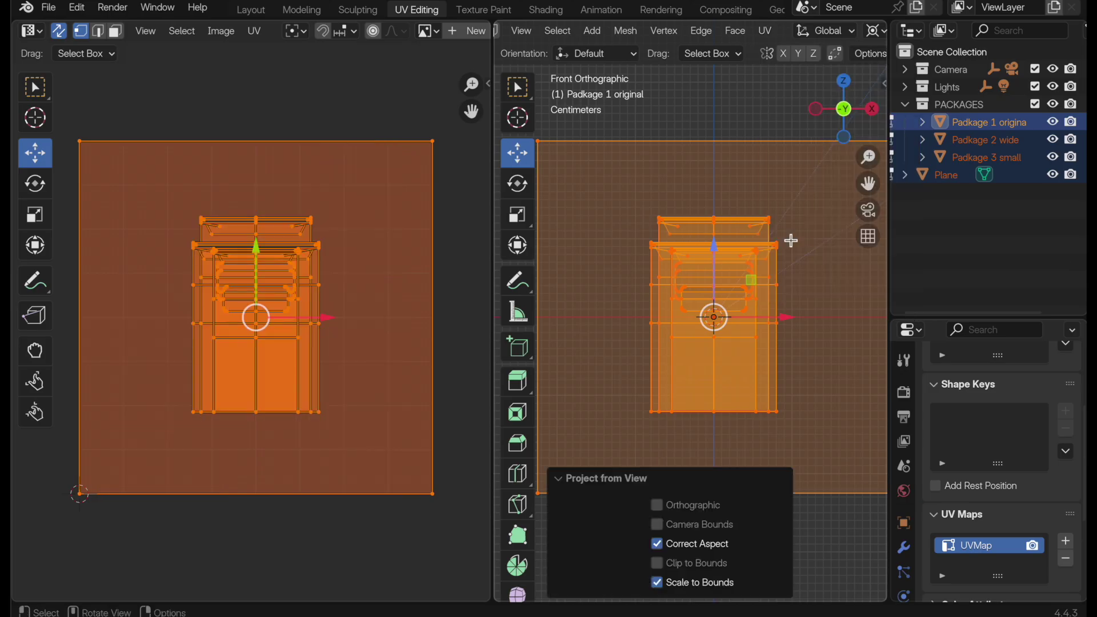
Edit only Padkage 1 original and turn off UV Sync Selection
key(Tab)
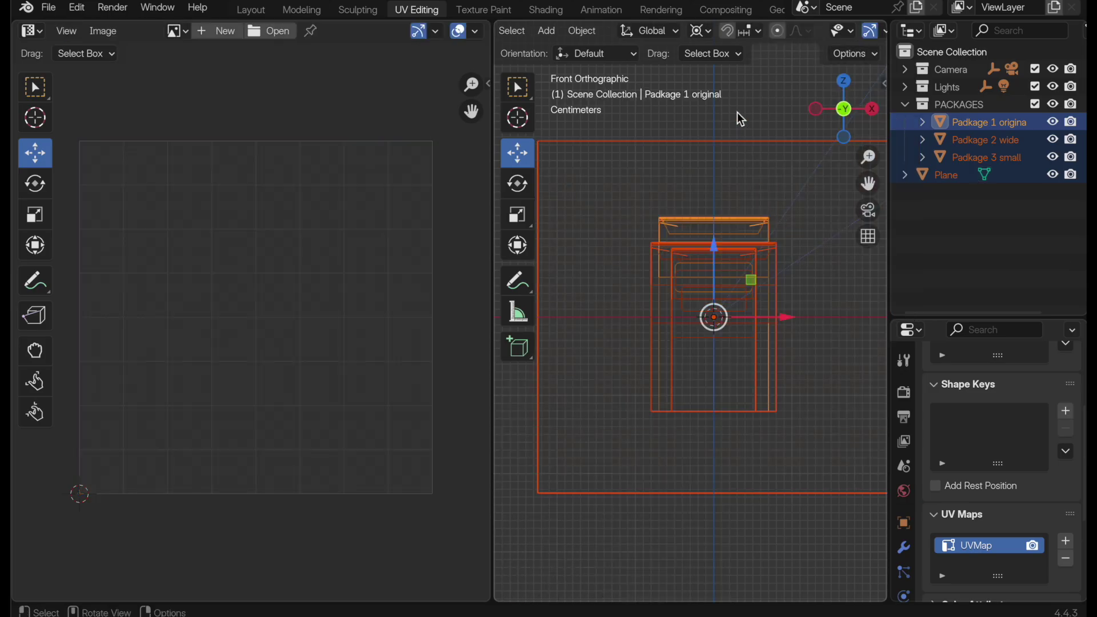
click(737, 113)
click(674, 227)
scroll(710, 196, up, 3)
key(Tab)
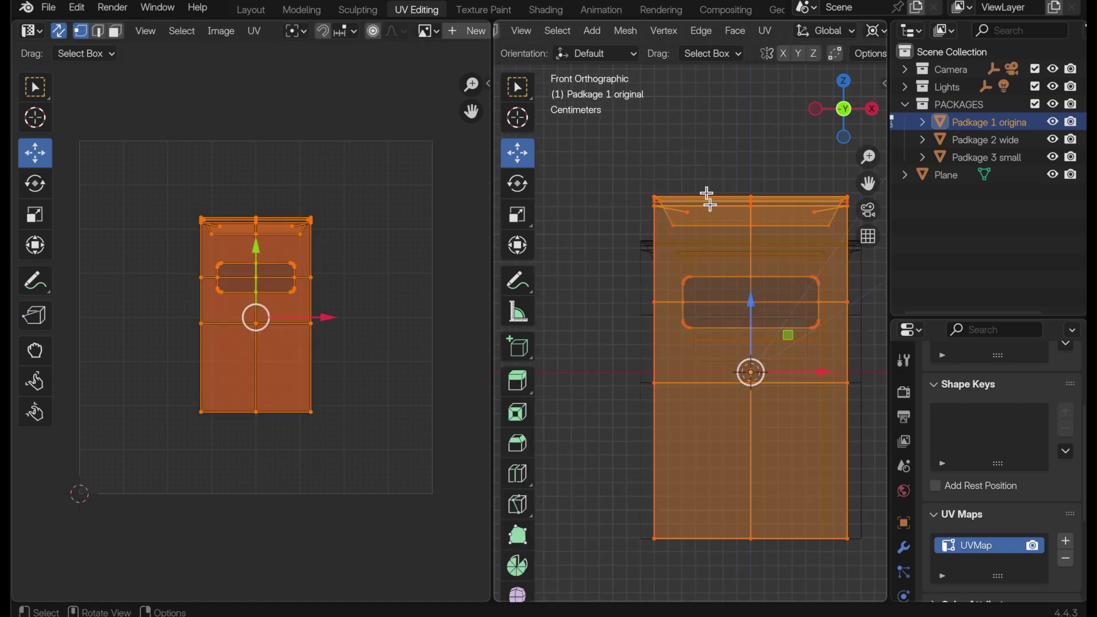
middle_drag(708, 196, 771, 357)
scroll(771, 357, up, 4)
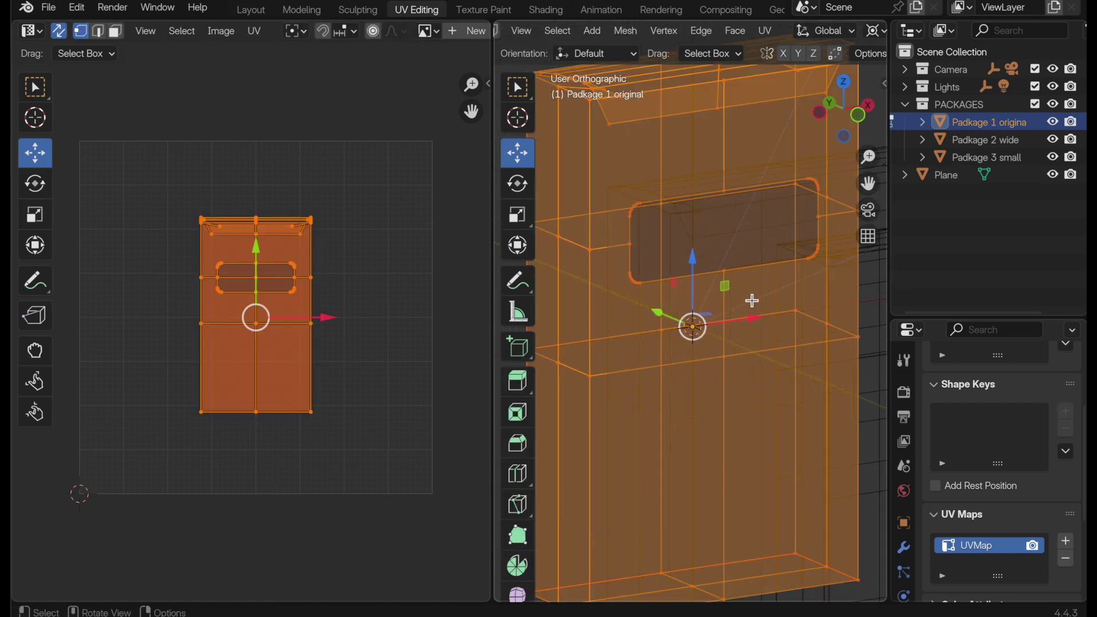
scroll(739, 339, down, 3)
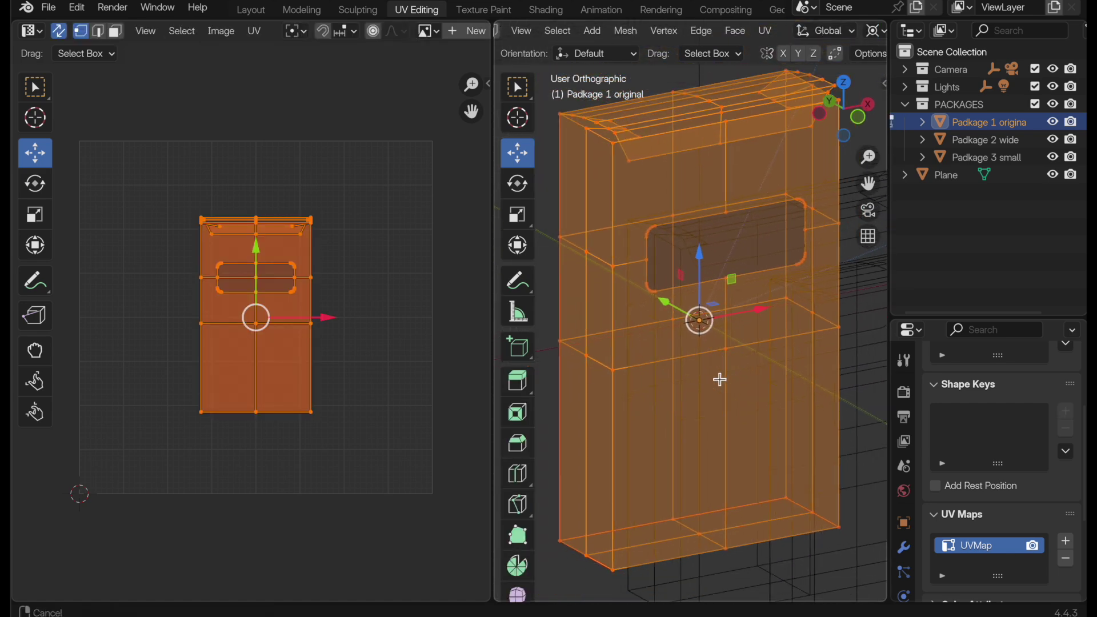
click(59, 32)
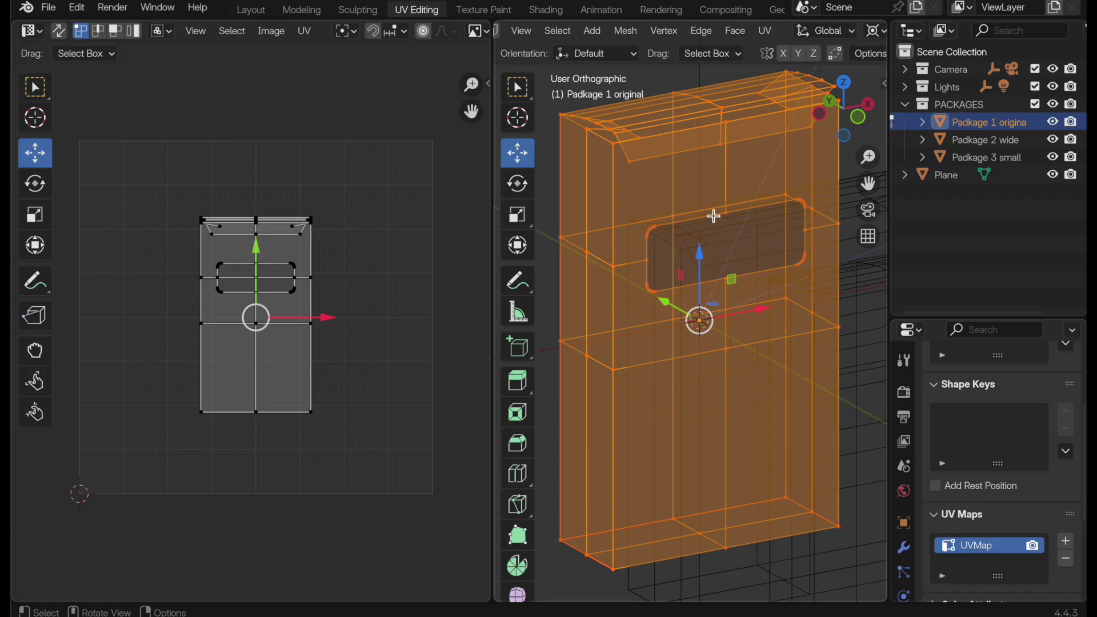
Turn off X-ray, re-enable UV sync selection and isolate Padkage 1 original in Local View
click(728, 124)
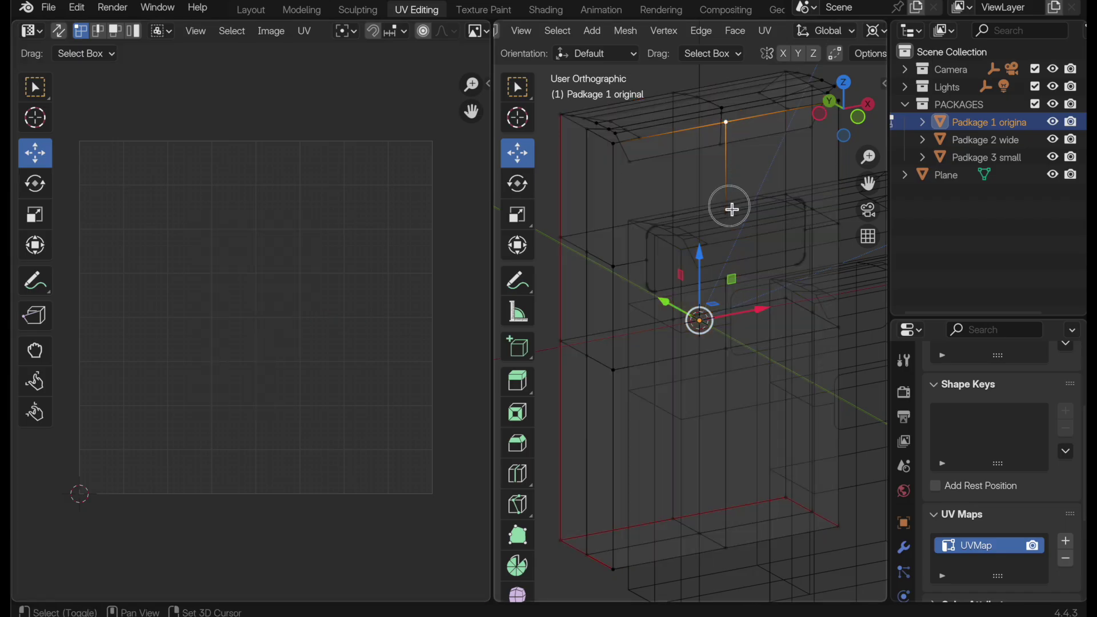
key(alt+z)
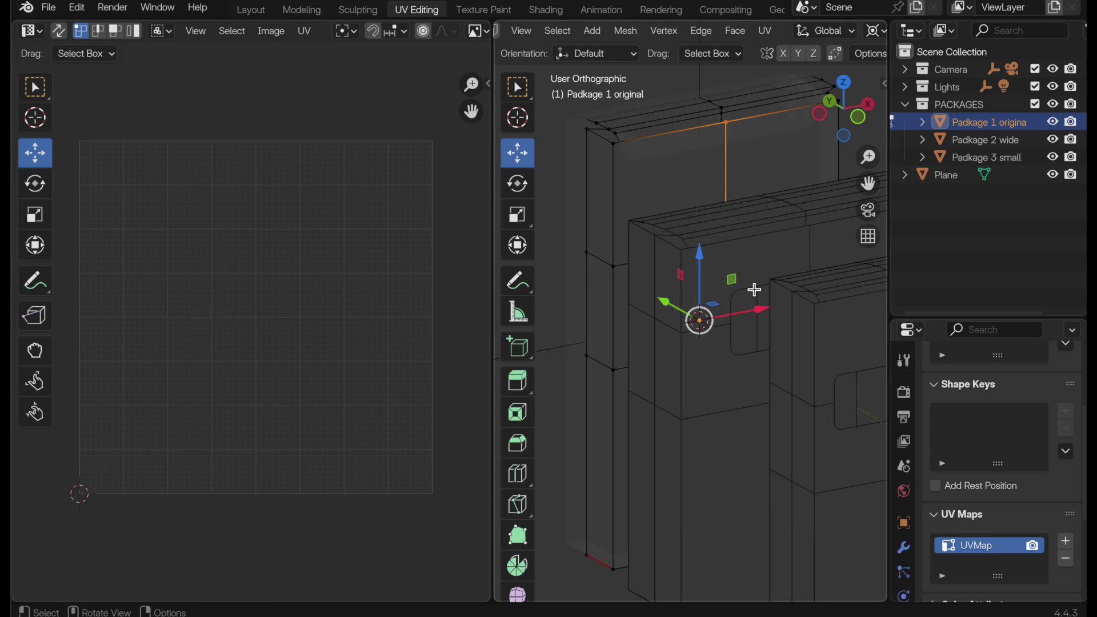
click(60, 32)
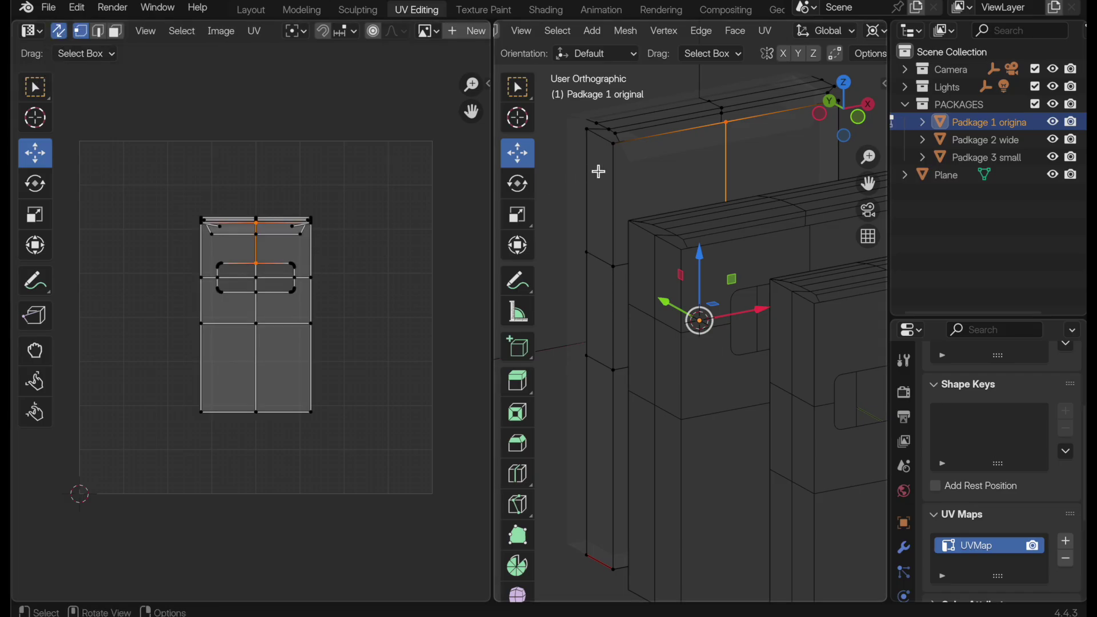
key(KP_Divide)
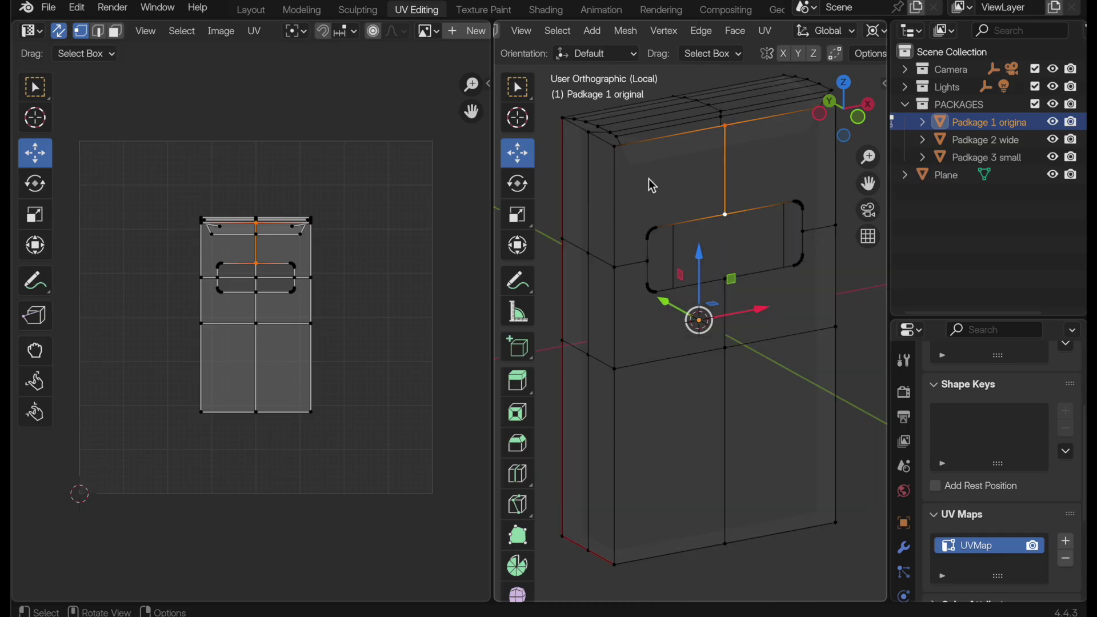
Select the vertical line of edges running down the package front's centre
ctrl+middle_drag(727, 220, 729, 201)
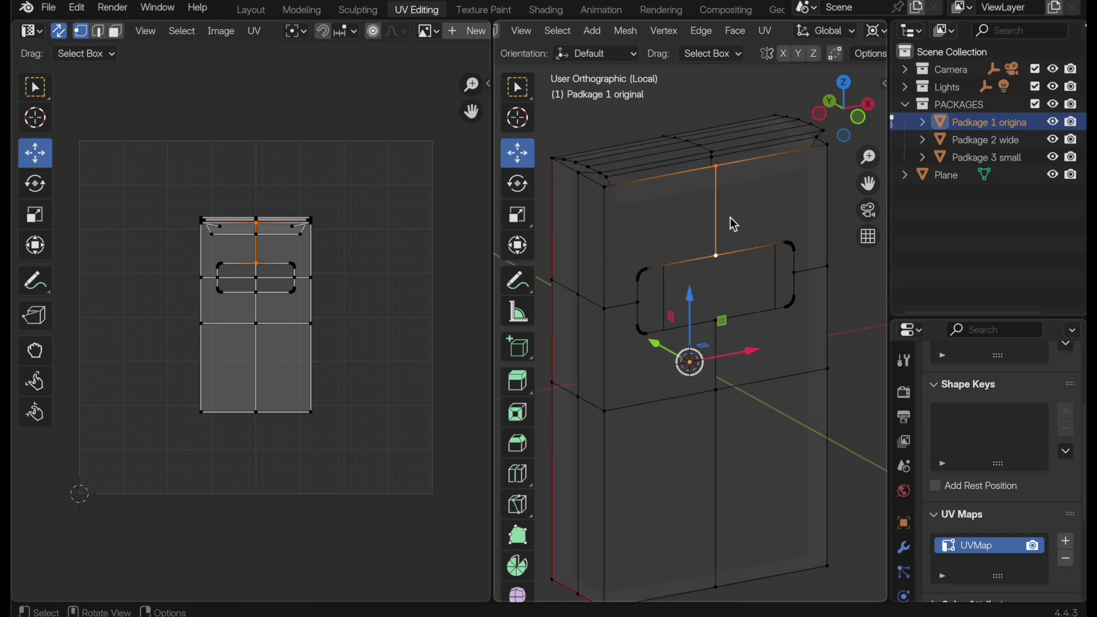
shift+click(717, 323)
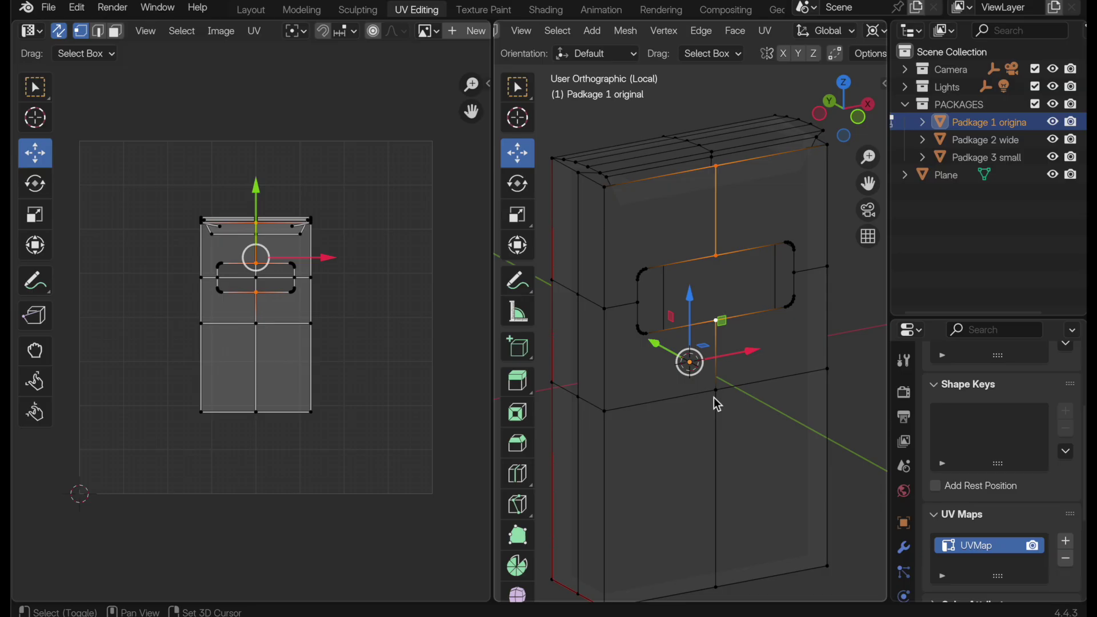
shift+click(714, 396)
middle_drag(714, 451, 748, 437)
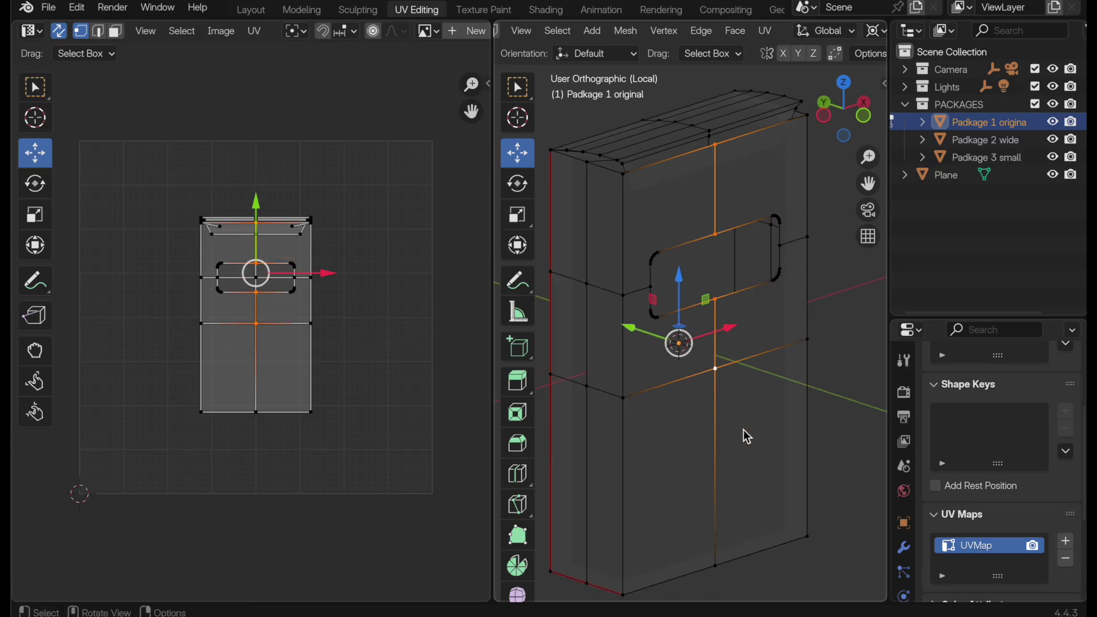
key(u)
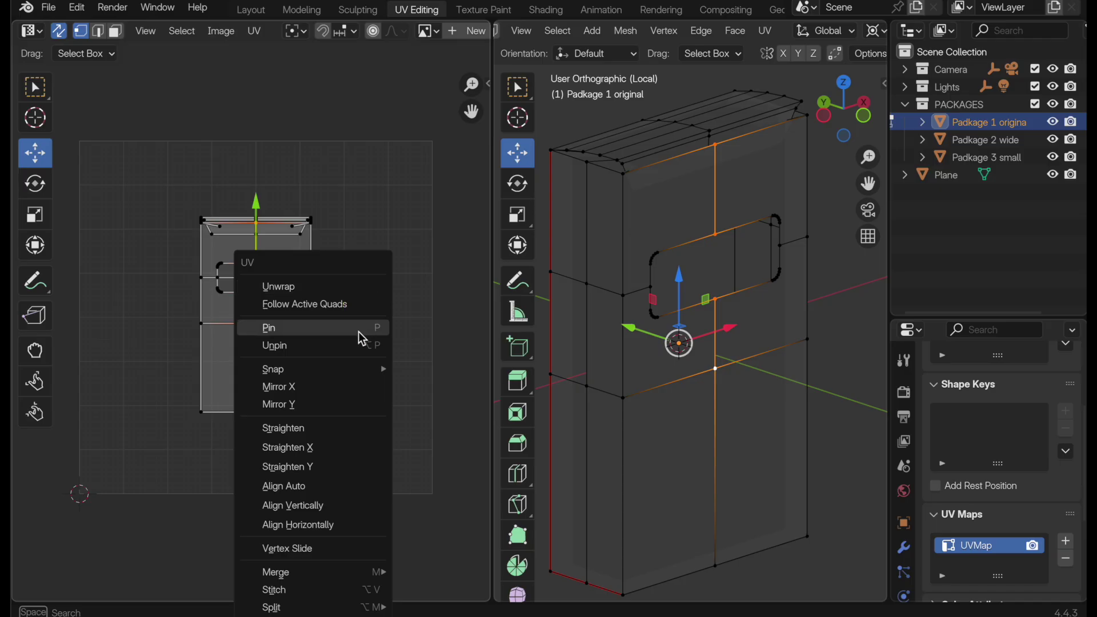
Pin the centre-line UVs, then Conformal-unwrap all of Padkage 1 original around them and deselect
click(358, 331)
key(c)
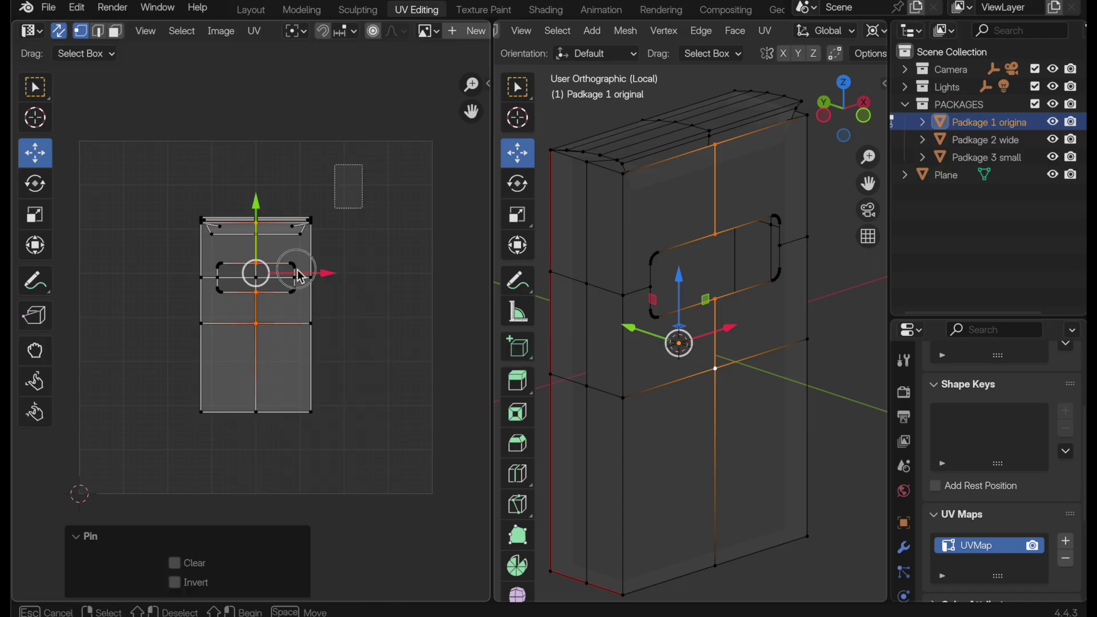
key(Escape)
key(a)
key(u)
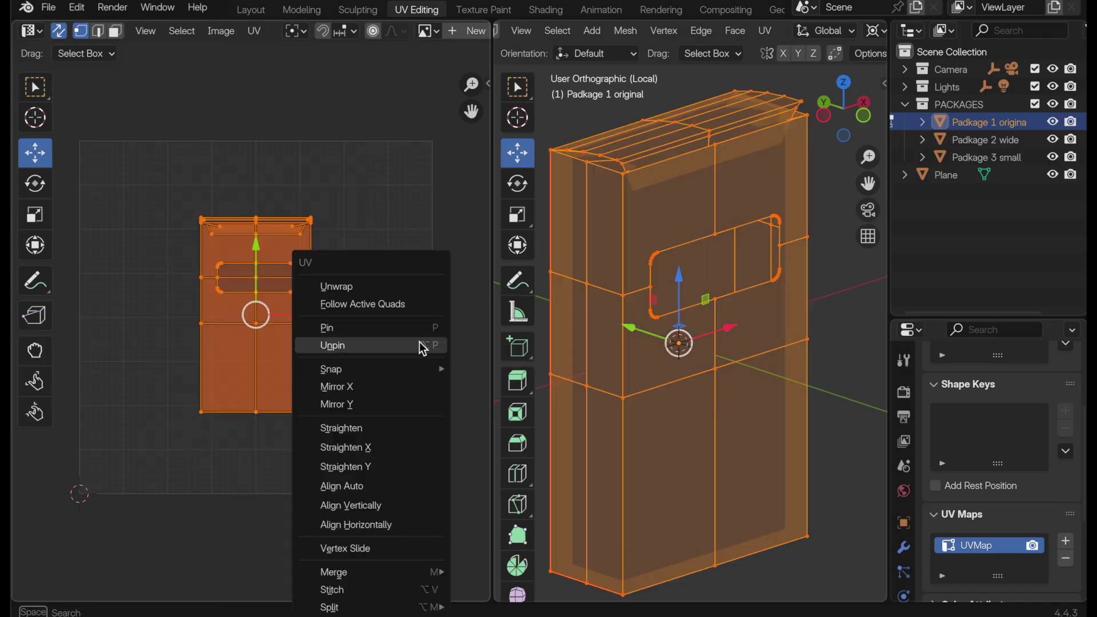
click(417, 285)
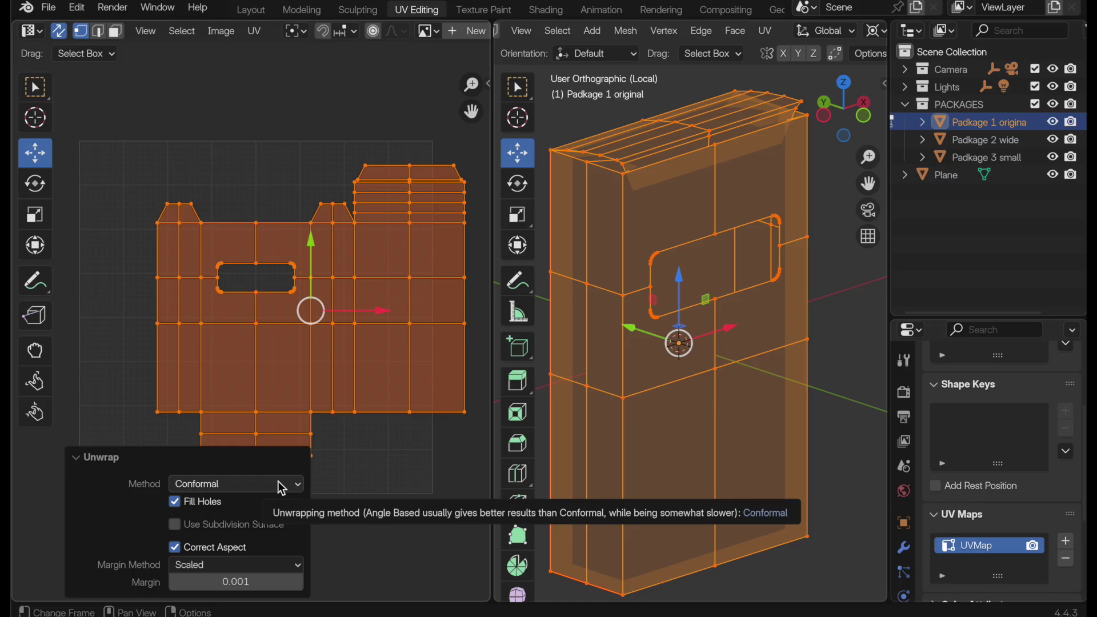
click(784, 450)
Isolate Padkage 2 wide and Padkage 3 small together and enter Edit Mode with nothing selected
key(Tab)
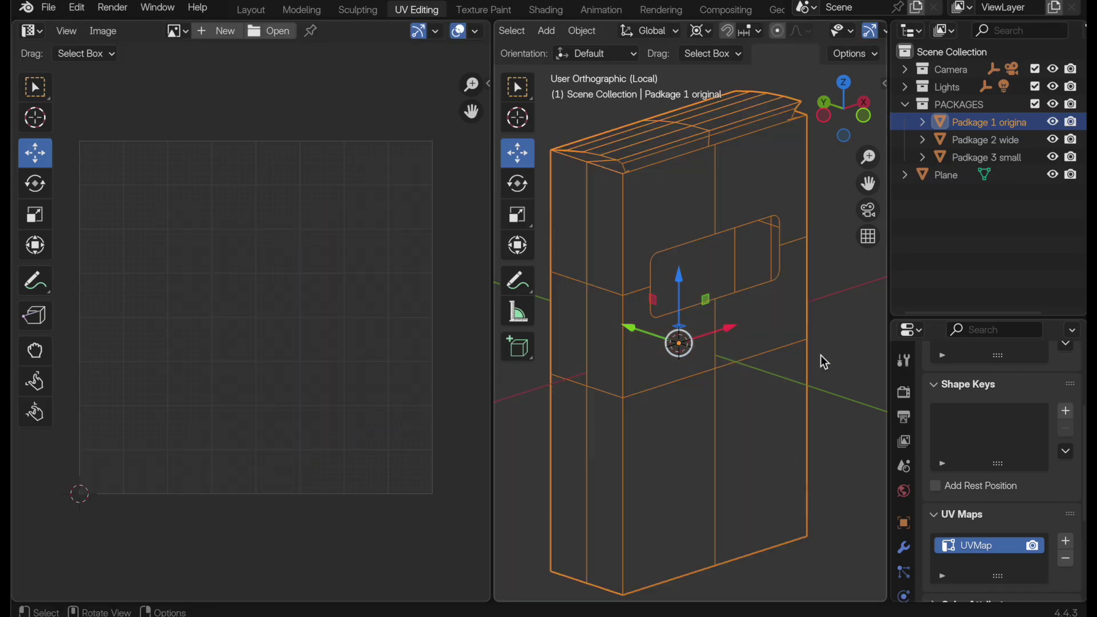
key(KP_Divide)
click(737, 234)
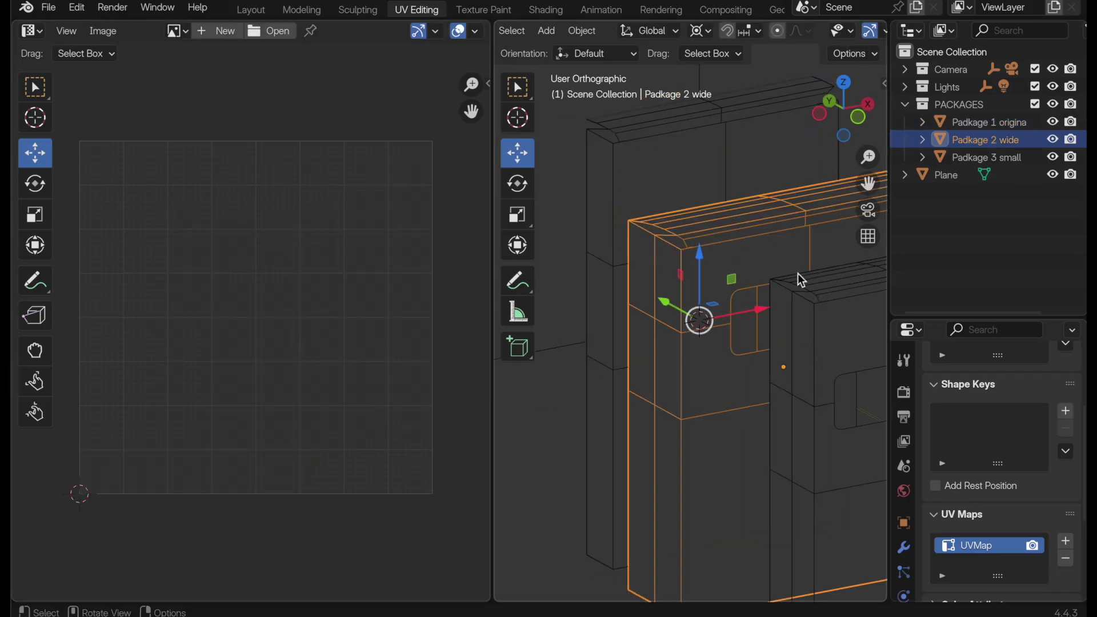
shift+click(796, 294)
key(KP_Divide)
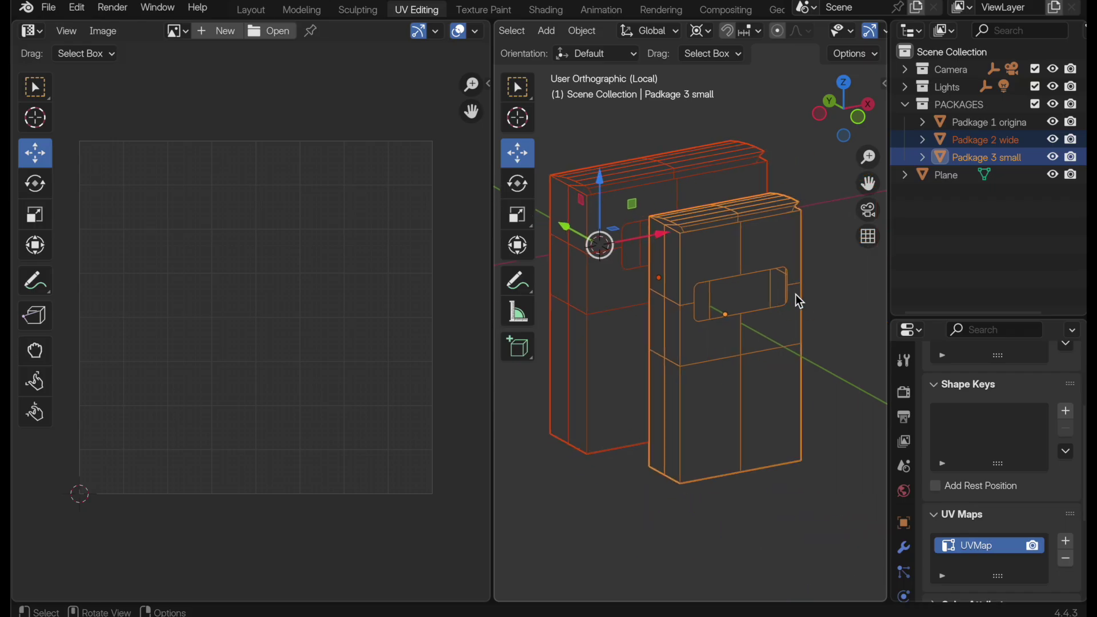
key(Tab)
middle_drag(766, 294, 828, 251)
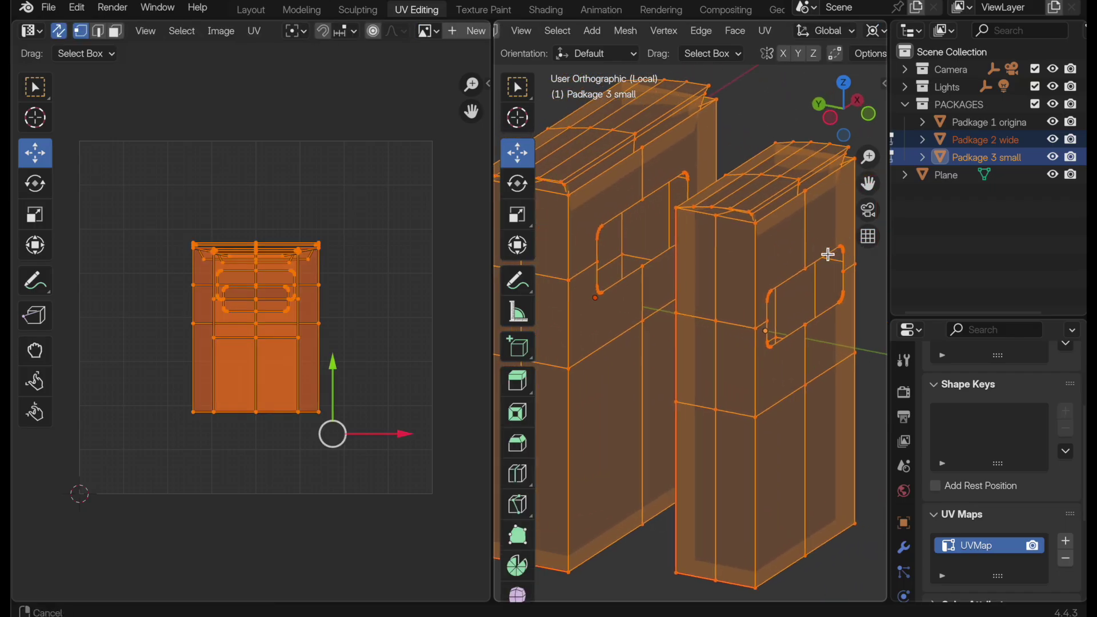
click(828, 252)
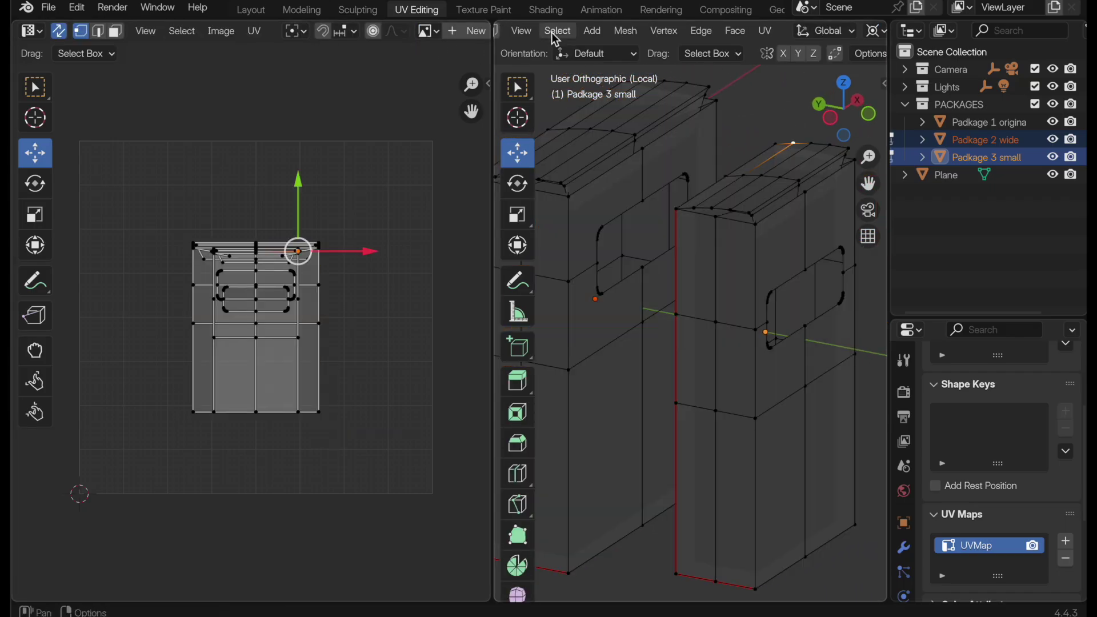
Select the vertical centre-line edges on both packages, then switch to UV vertex selection
scroll(551, 34, up, 5)
click(645, 32)
click(644, 177)
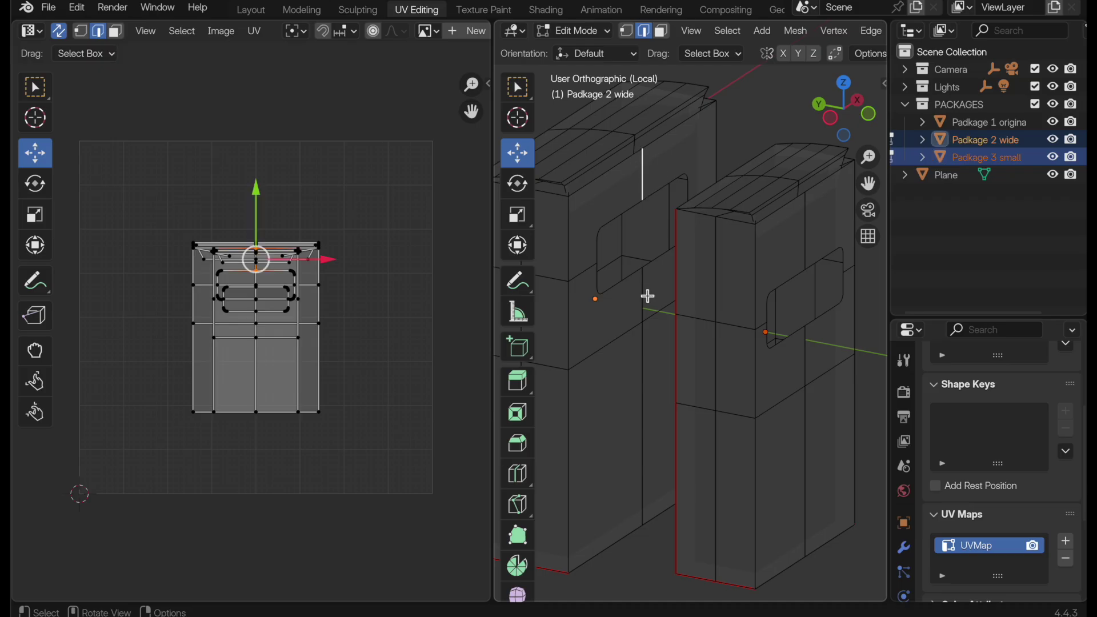
shift+click(644, 288)
shift+click(645, 366)
shift+click(806, 251)
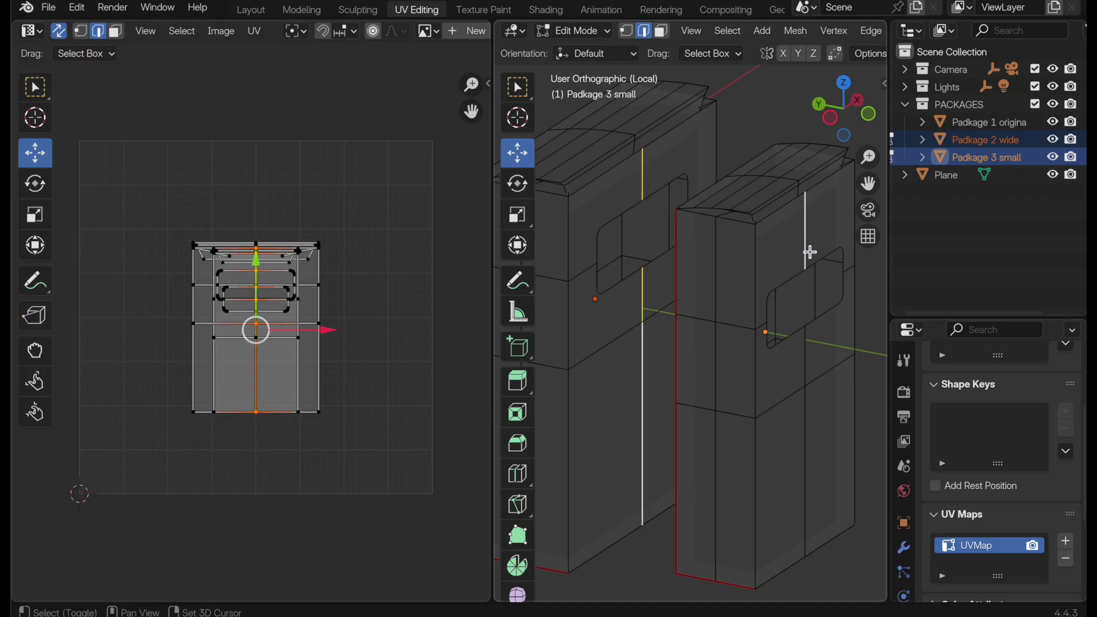
shift+click(808, 368)
shift+click(807, 421)
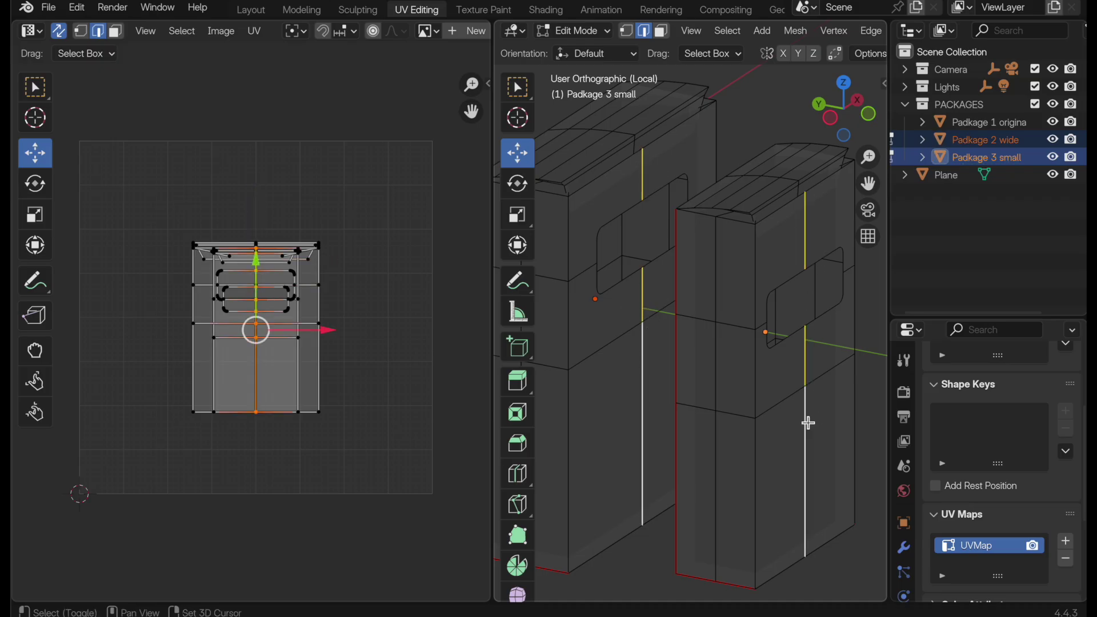
click(81, 31)
Pin the selected centre-line UV vertices in place
scroll(333, 231, up, 2)
scroll(332, 232, up, 1)
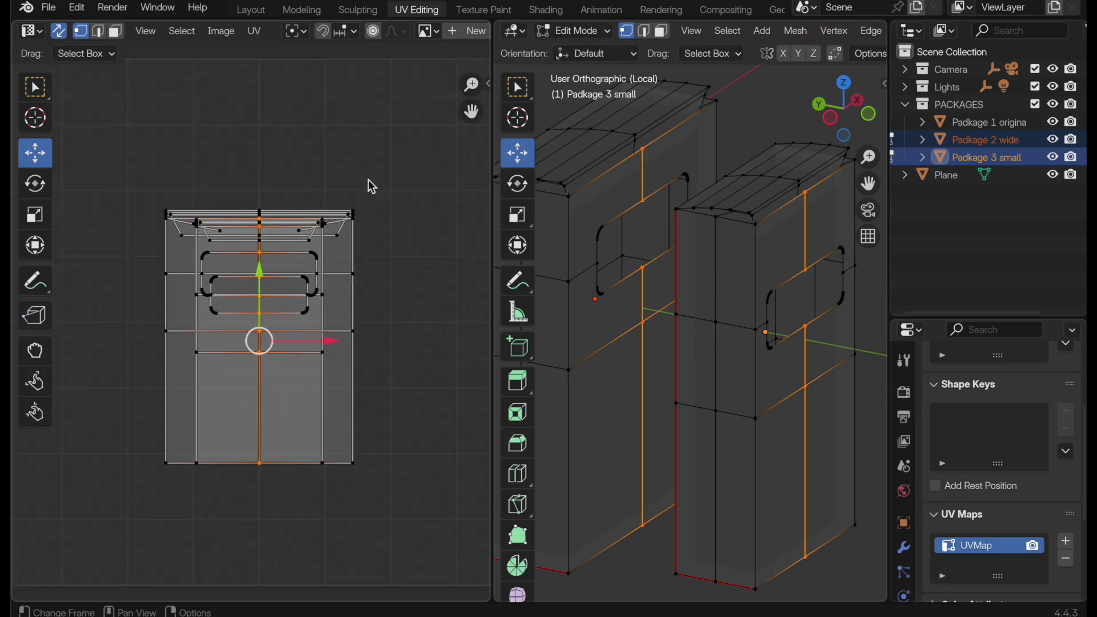
key(u)
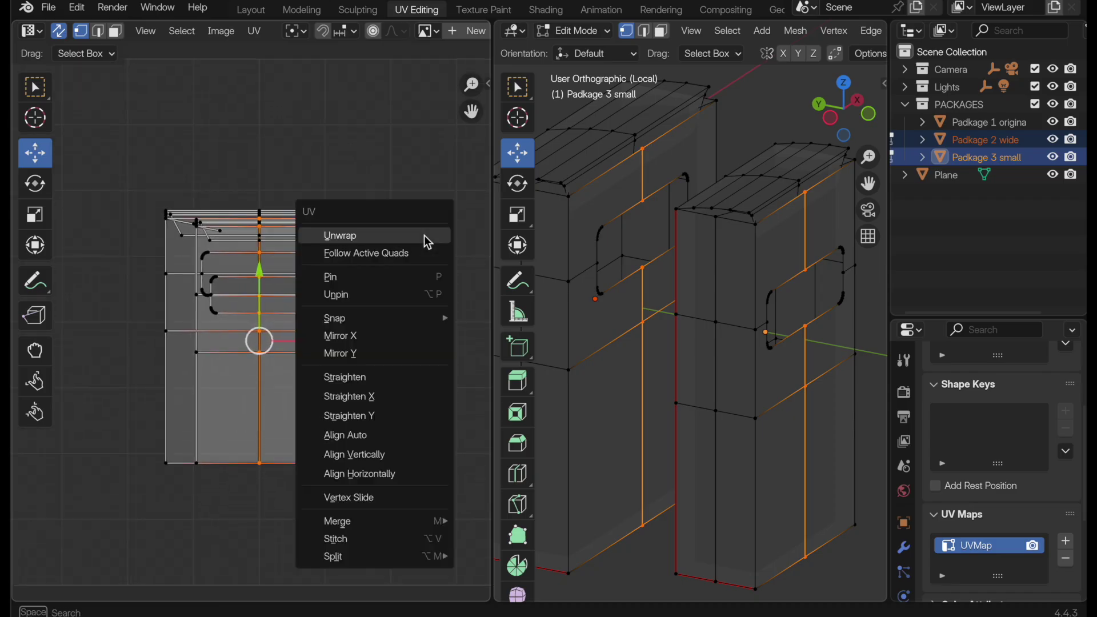
click(419, 276)
Box-select the whole UV island and re-unwrap it around the pins, then return to Object Mode
drag(405, 144, 102, 534)
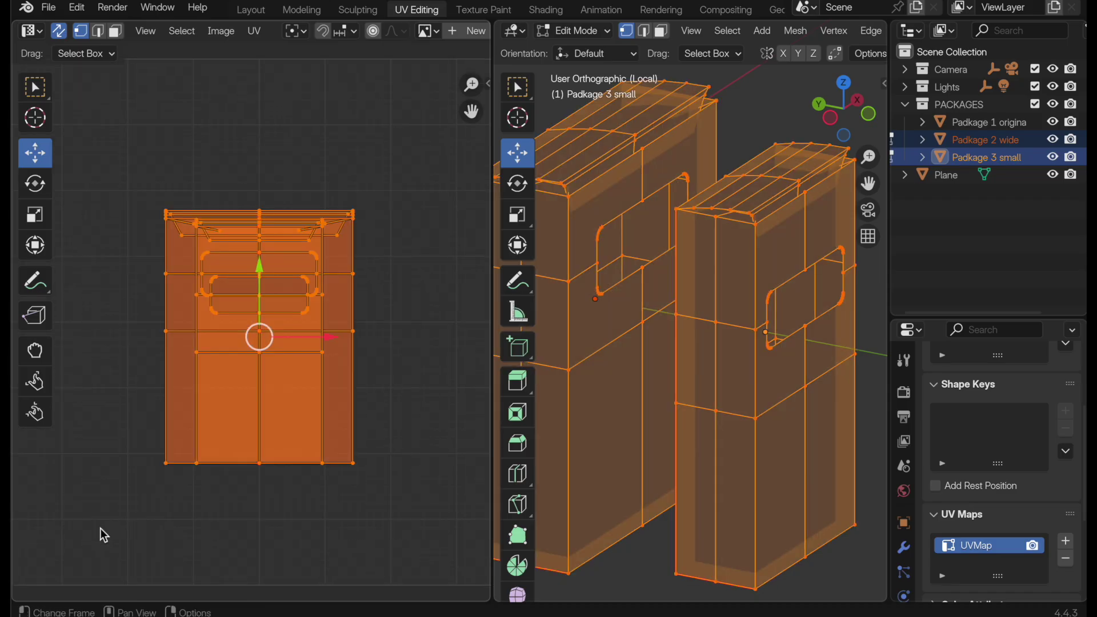
key(u)
click(458, 281)
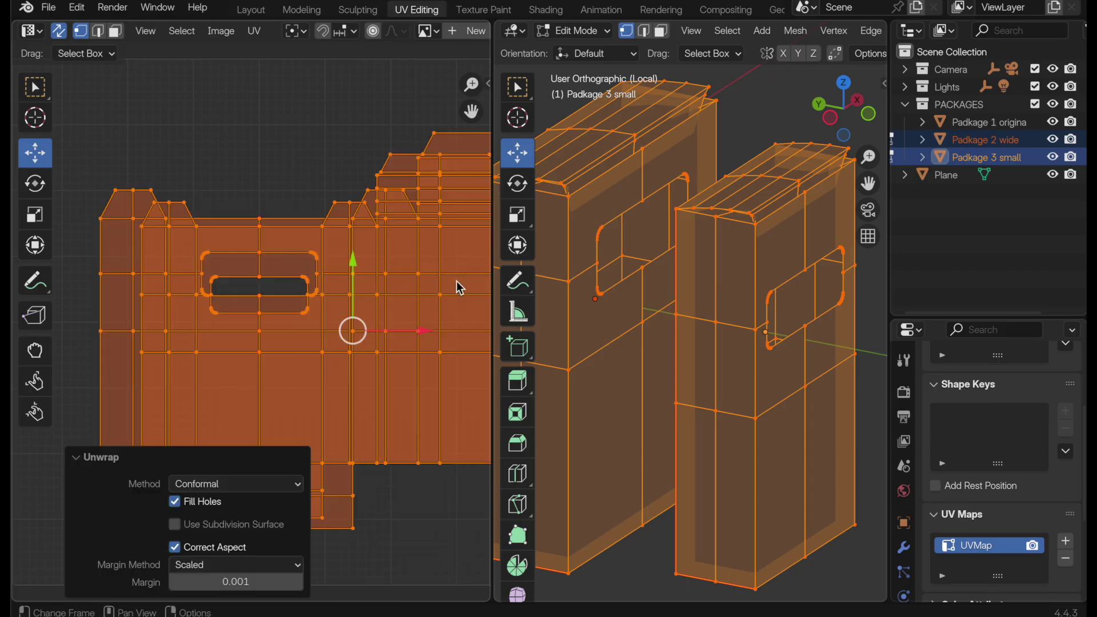
scroll(386, 297, down, 1)
middle_drag(333, 304, 278, 314)
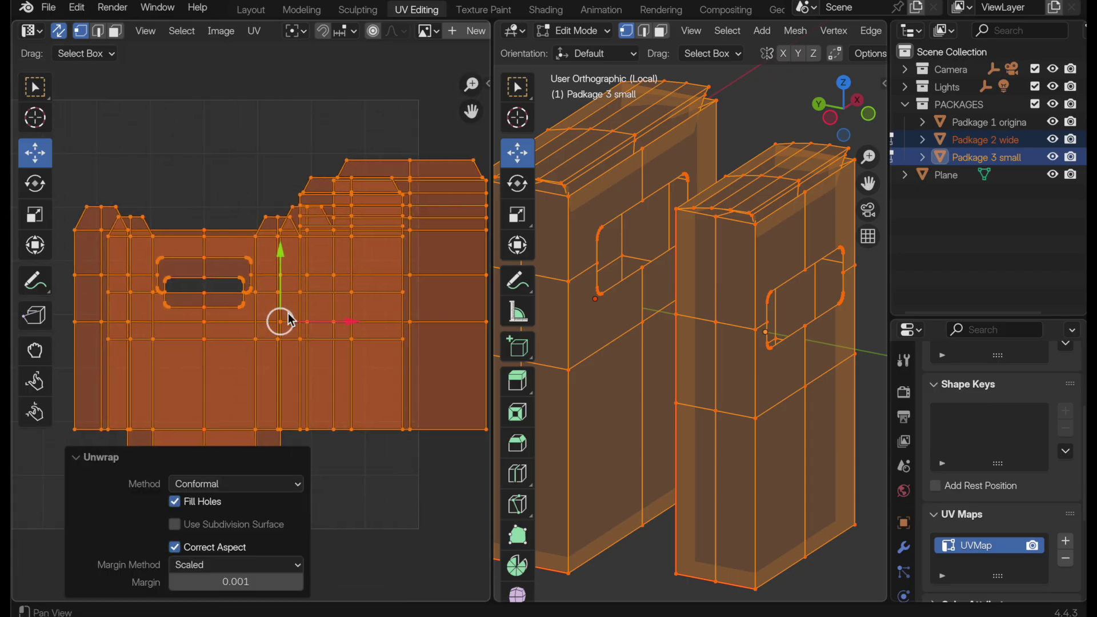
middle_drag(291, 320, 269, 338)
scroll(319, 338, down, 1)
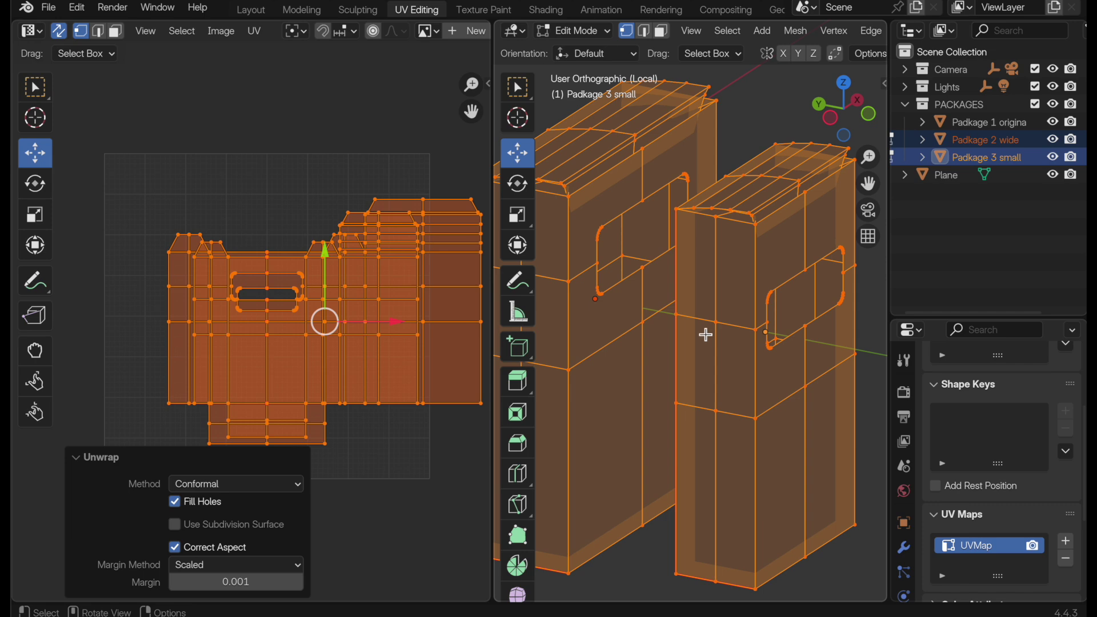
key(Tab)
Move all three packages' UVs together by -17.843 cm X and -1.8023 cm Y
key(KP_Divide)
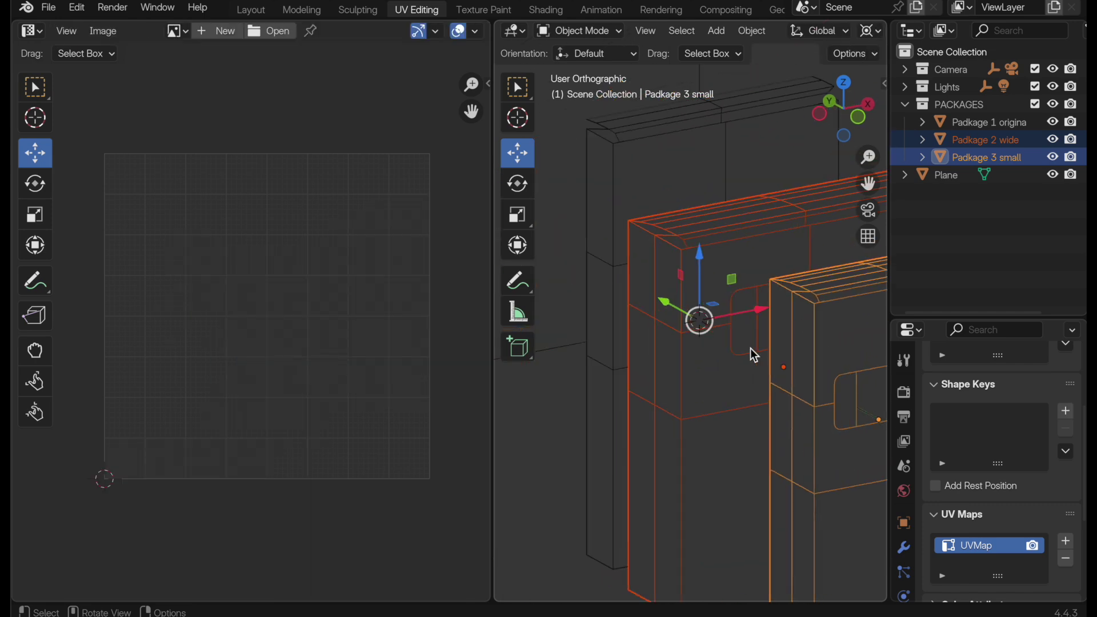
shift+click(616, 146)
key(Tab)
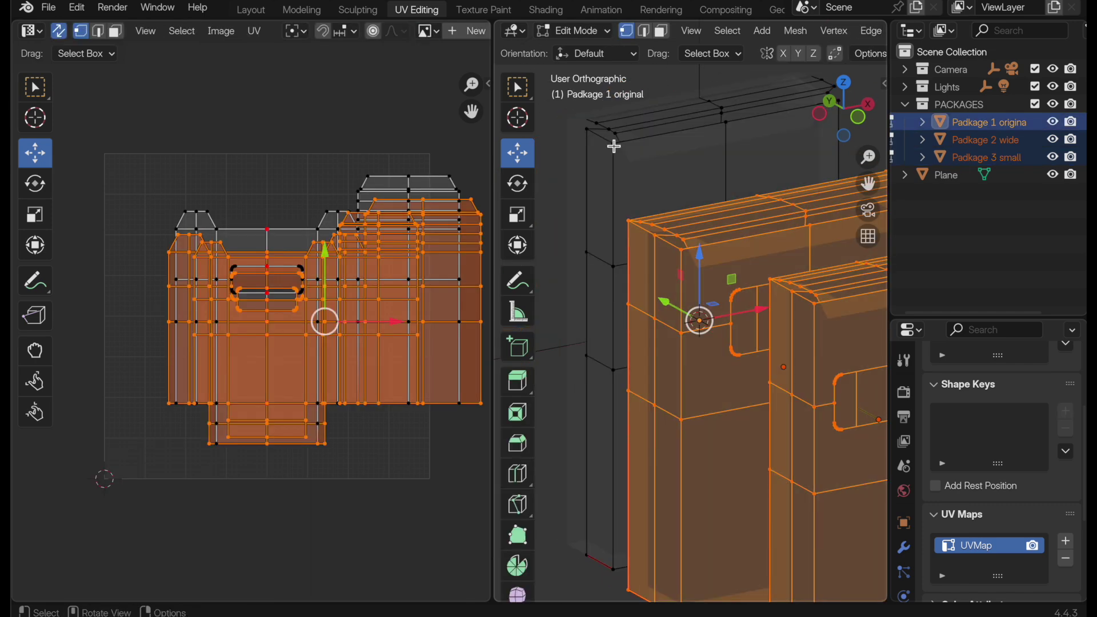
key(a)
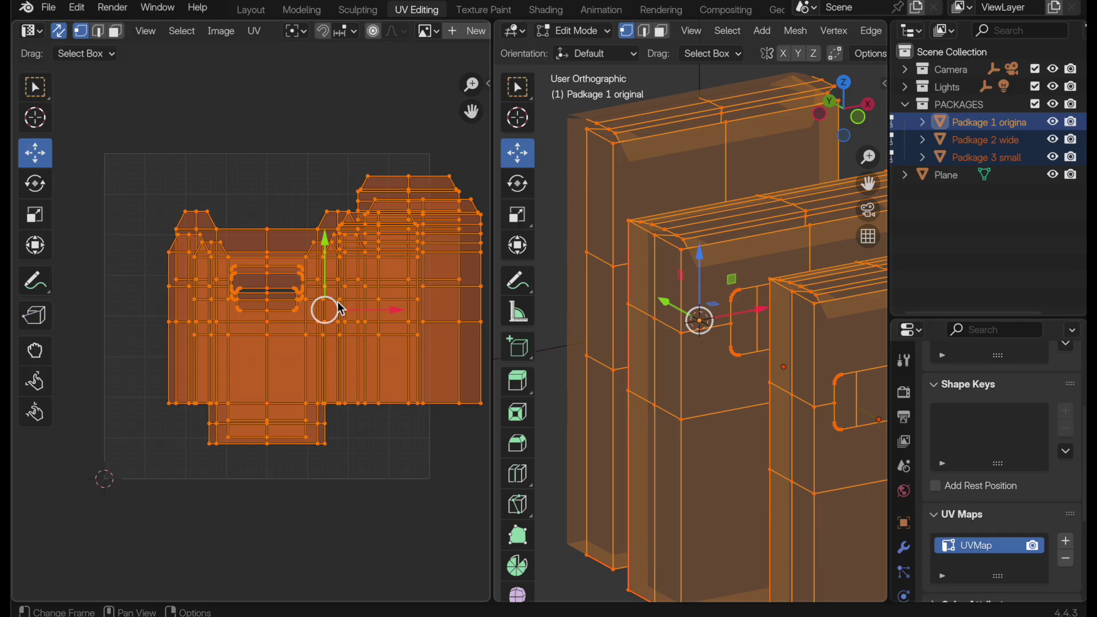
key(g)
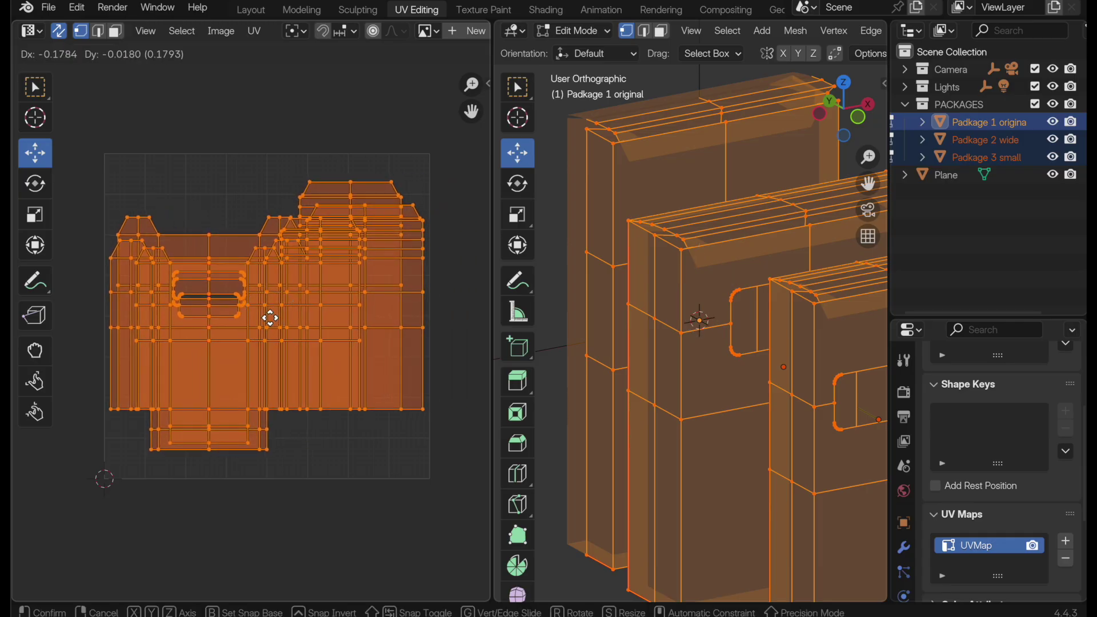
click(269, 317)
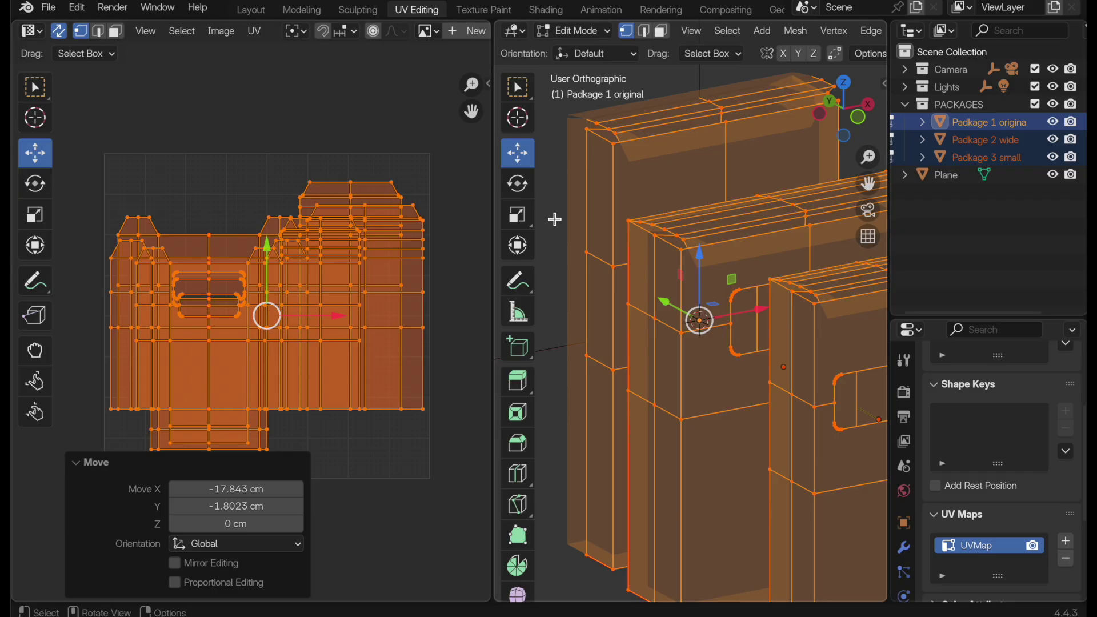
key(Tab)
Put Padkage 2 wide in Edit Mode and start the Export UV Layout operation
click(622, 218)
click(648, 232)
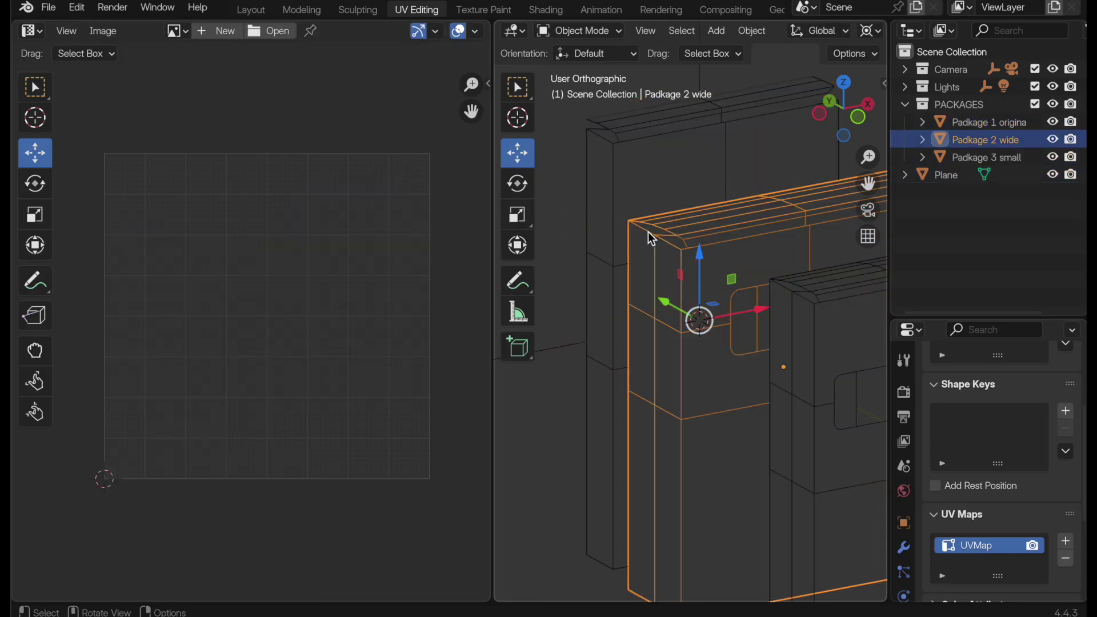
key(Tab)
scroll(256, 323, up, 1)
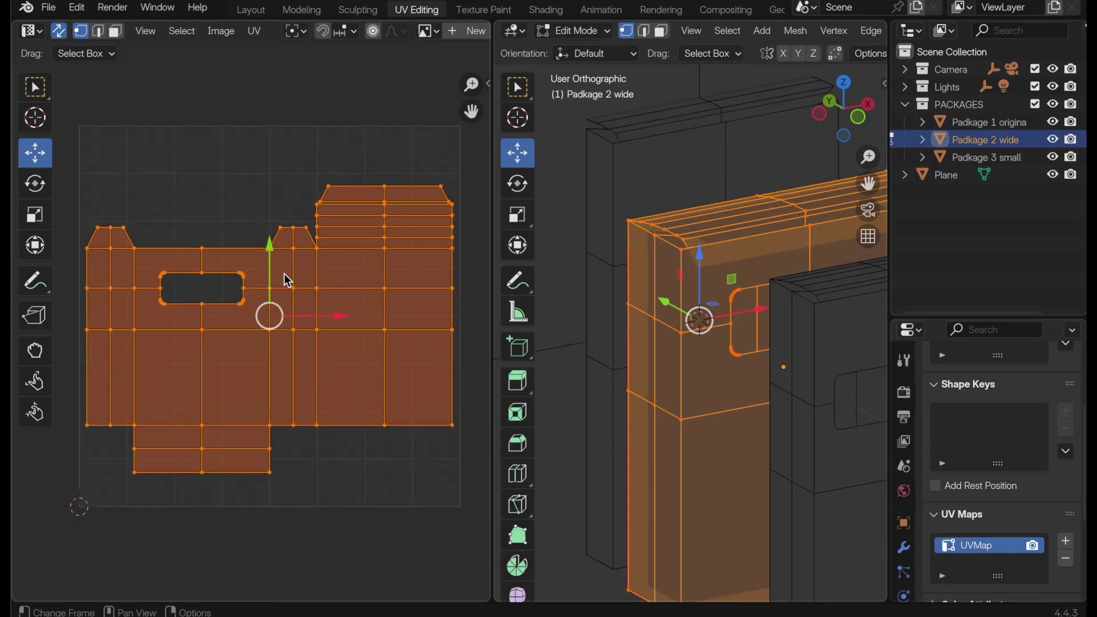
click(254, 31)
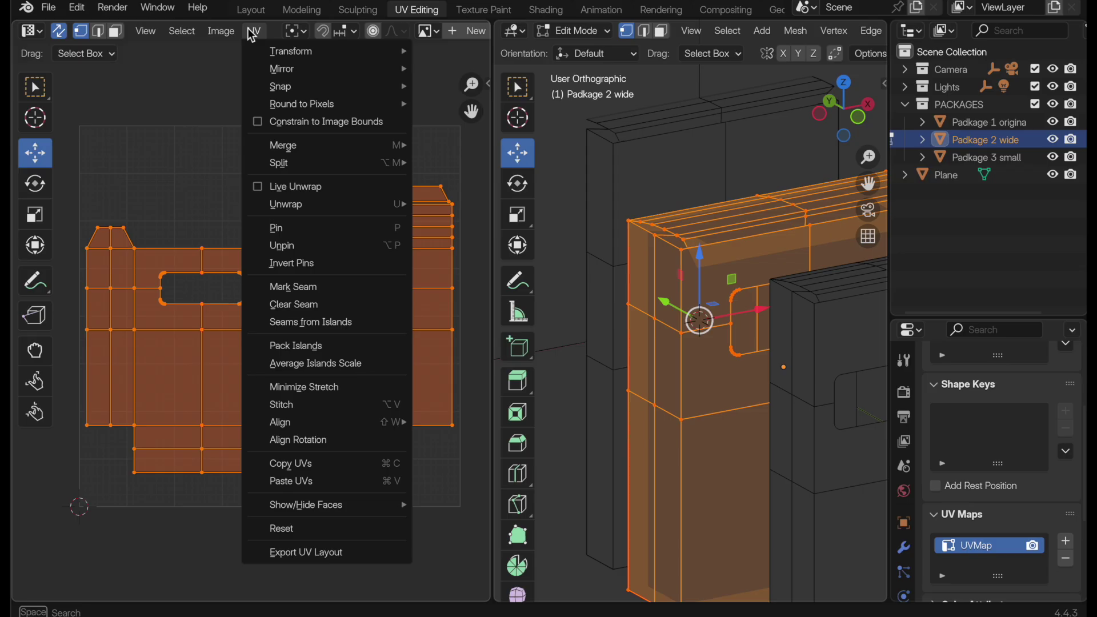
click(303, 553)
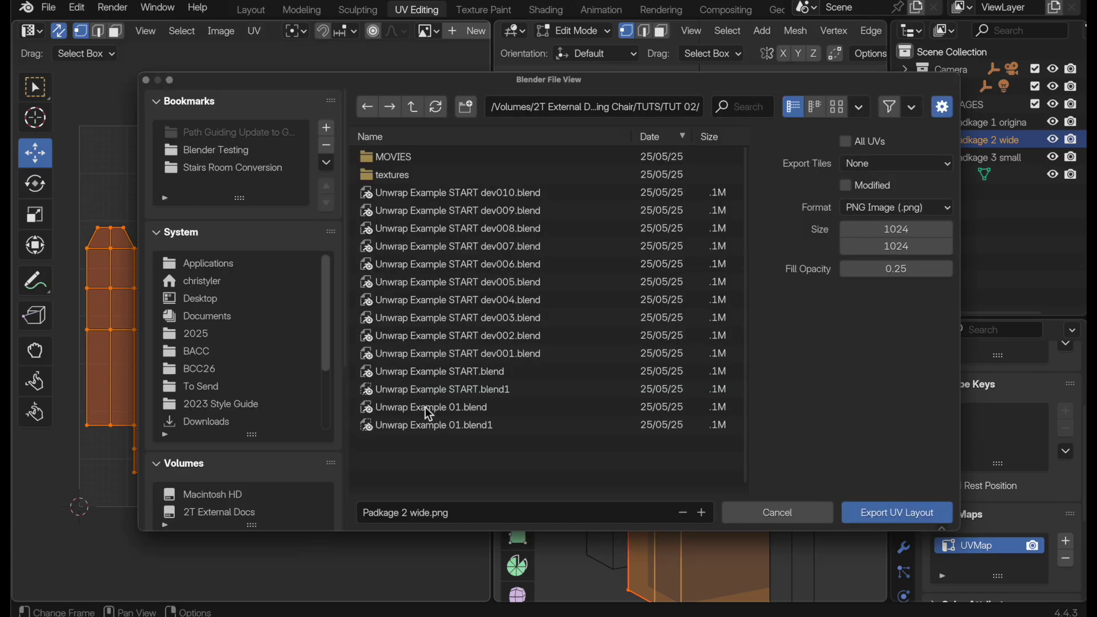
Export the UV layout at 4096 × 4096, overwriting Package UV 02.png in the textures folder
click(416, 174)
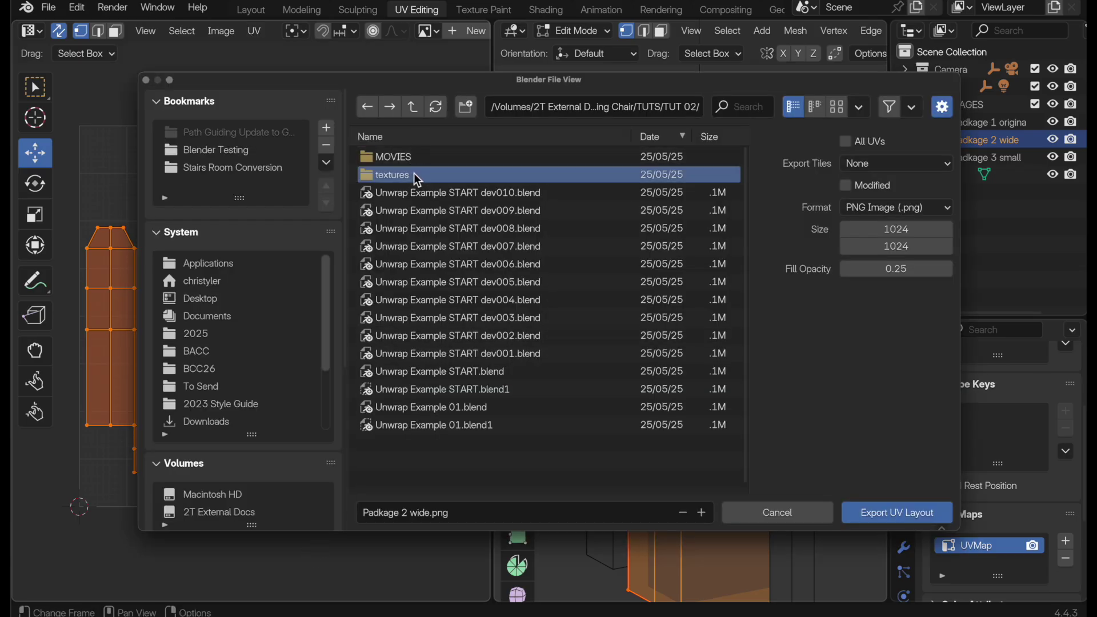
click(416, 176)
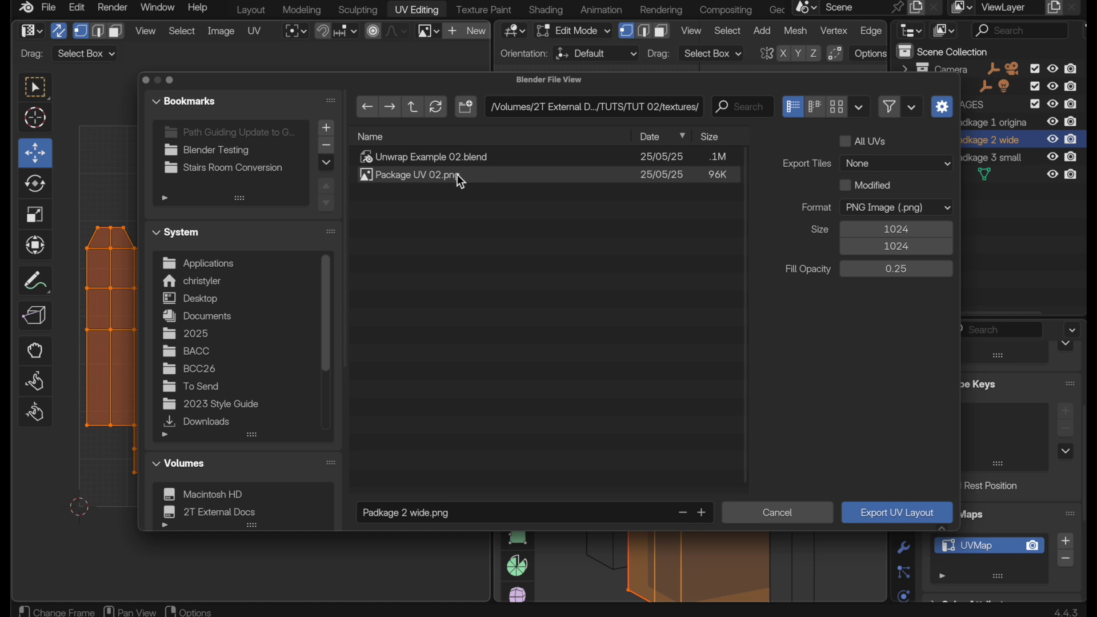
click(461, 182)
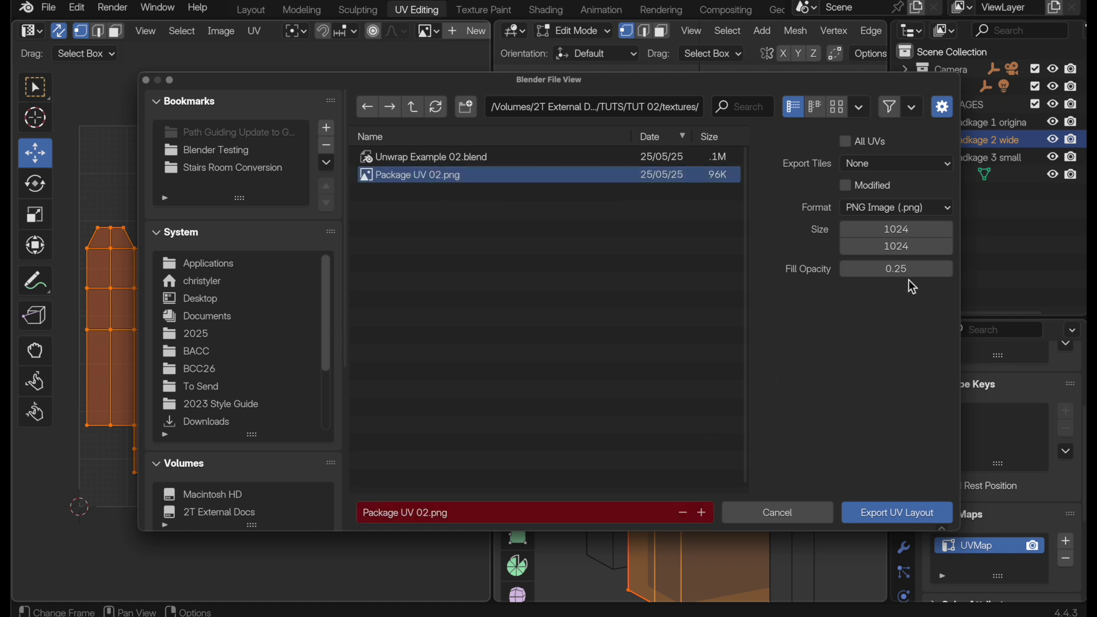
drag(897, 246, 897, 229)
text(409)
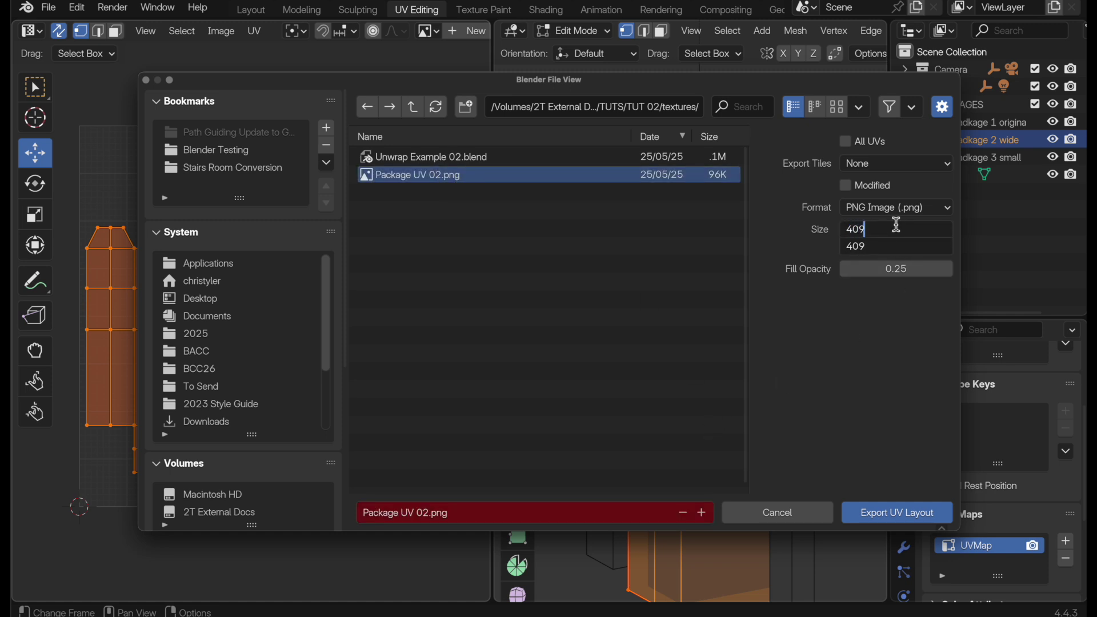
text(6)
key(Return)
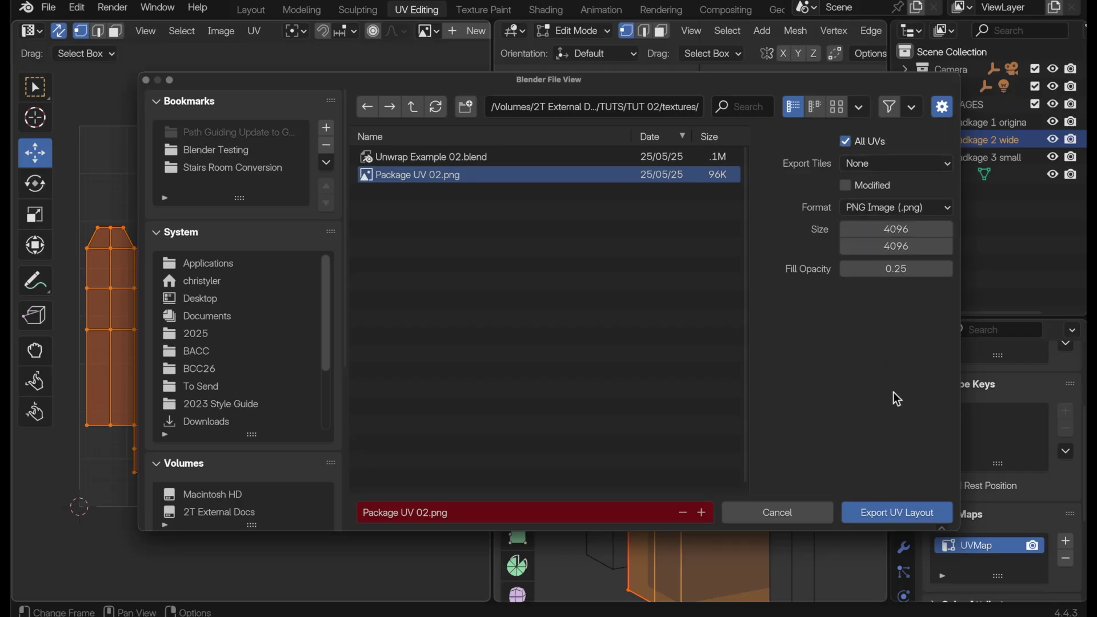
click(902, 511)
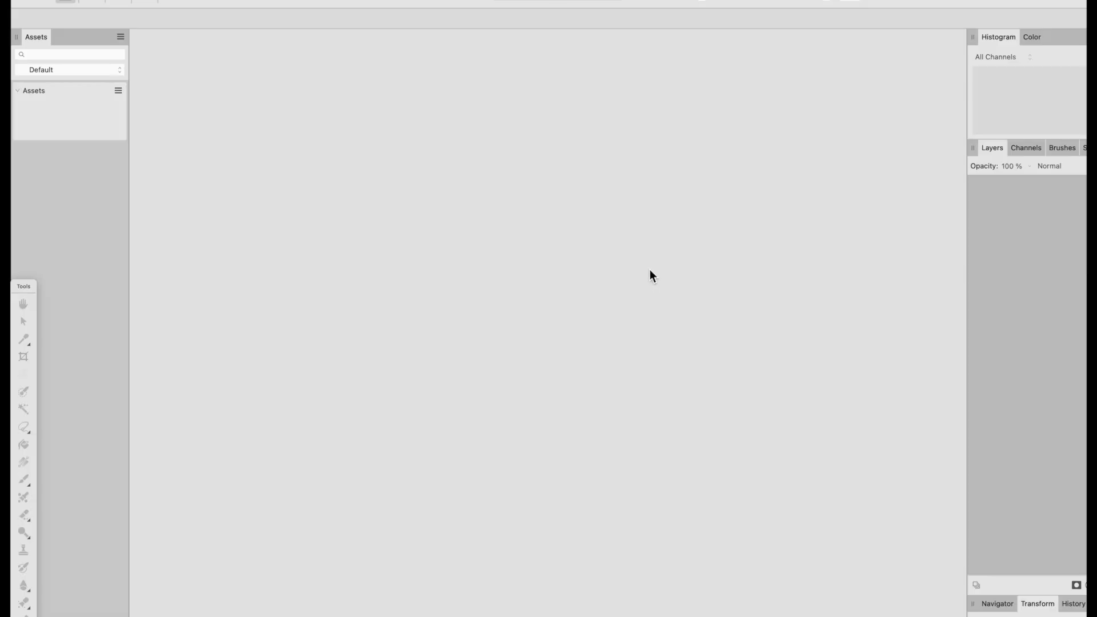
Open Package UV 02.png from the textures folder in Affinity Photo
click(136, 2)
click(145, 108)
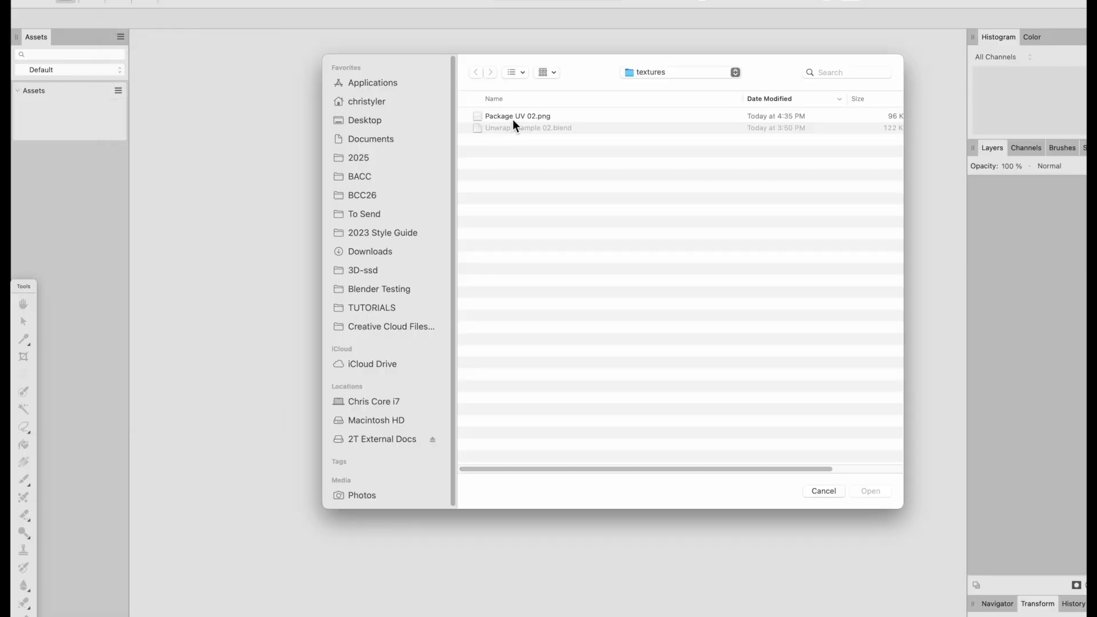
click(513, 117)
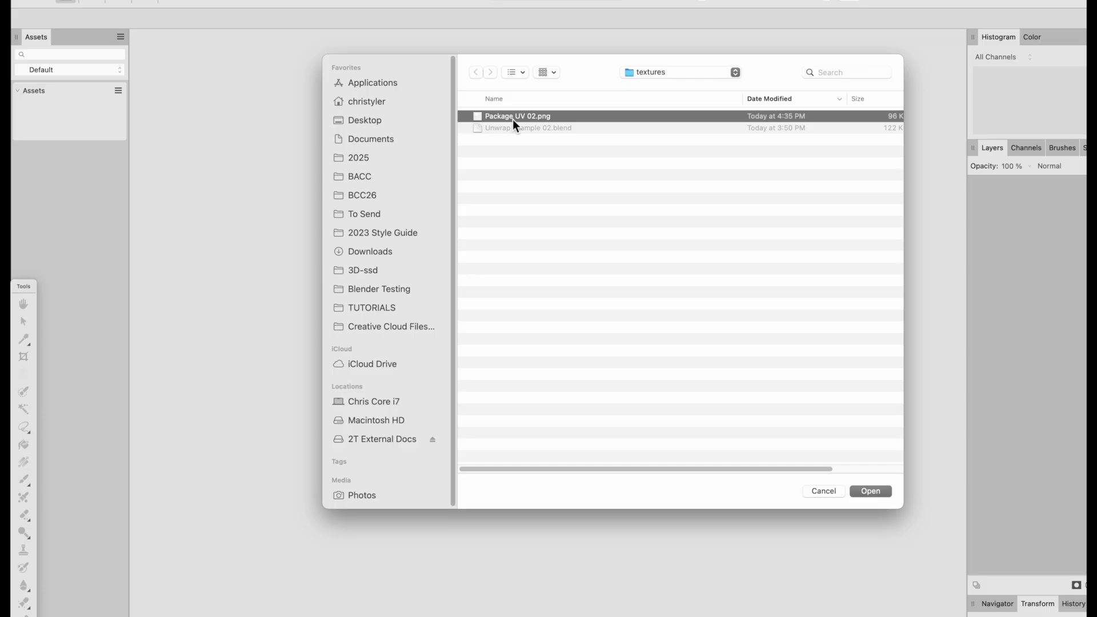
double_click(513, 117)
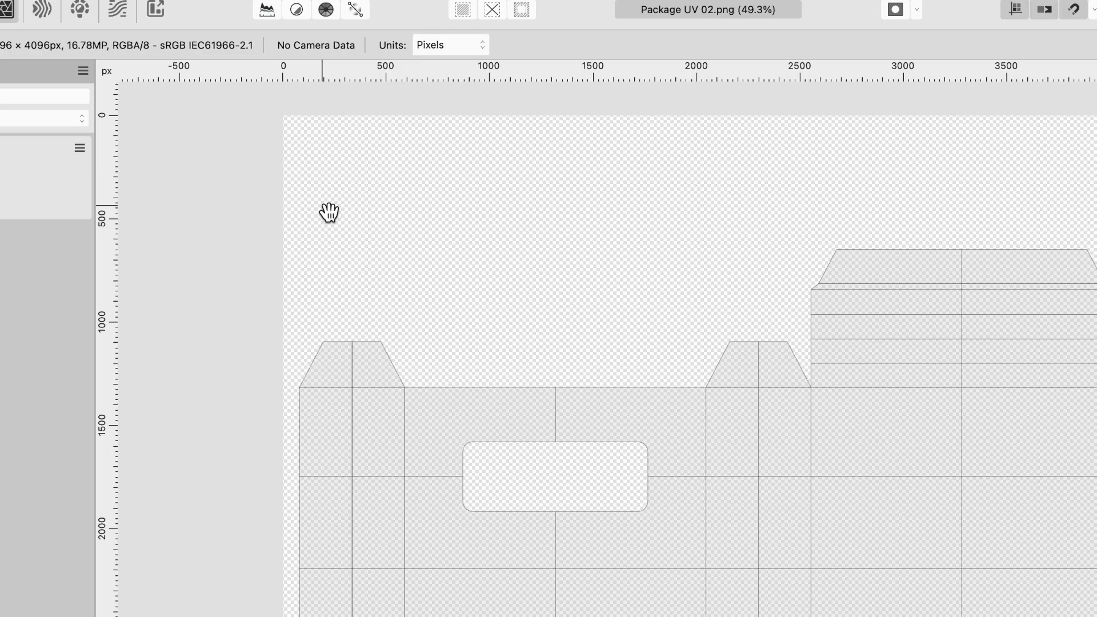
click(194, 0)
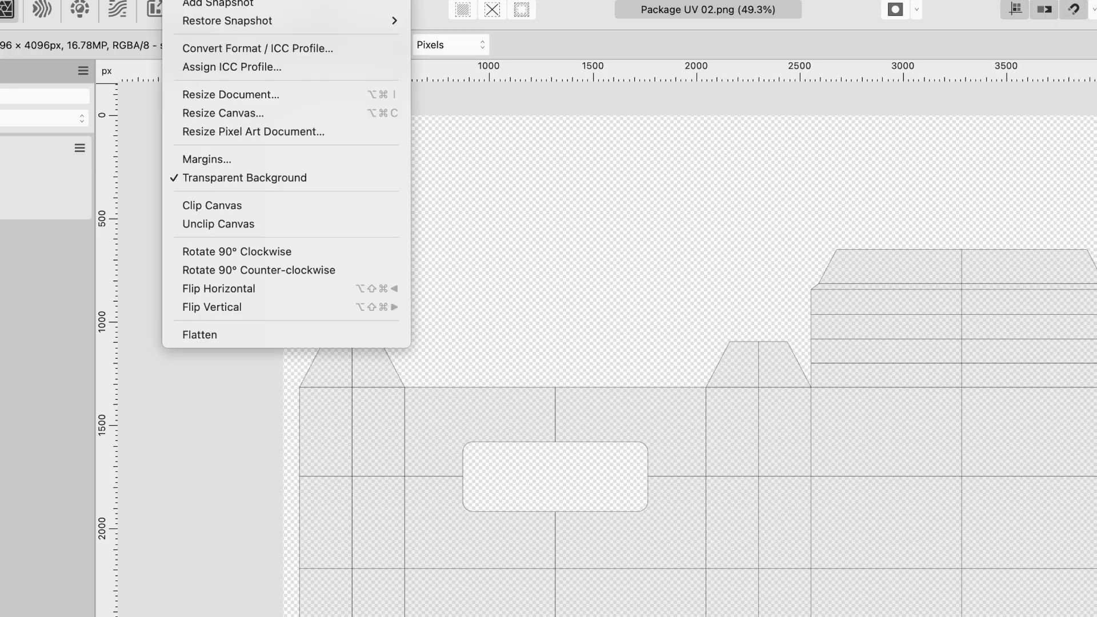
Resize the document to 45 × 45 cm in Centimeters with resampling off
click(280, 95)
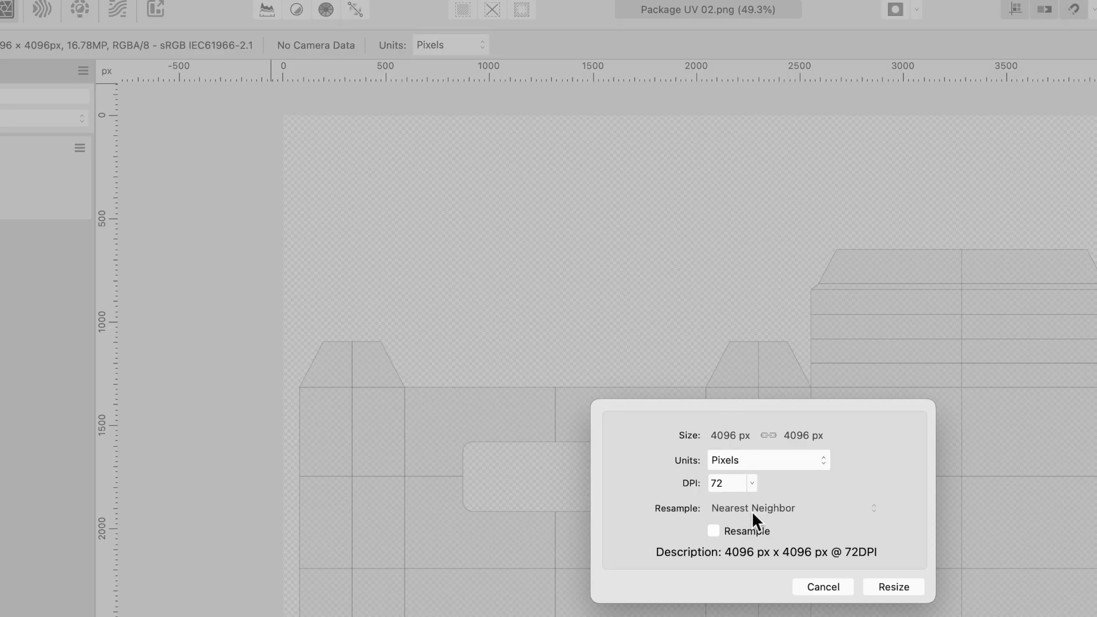
click(761, 459)
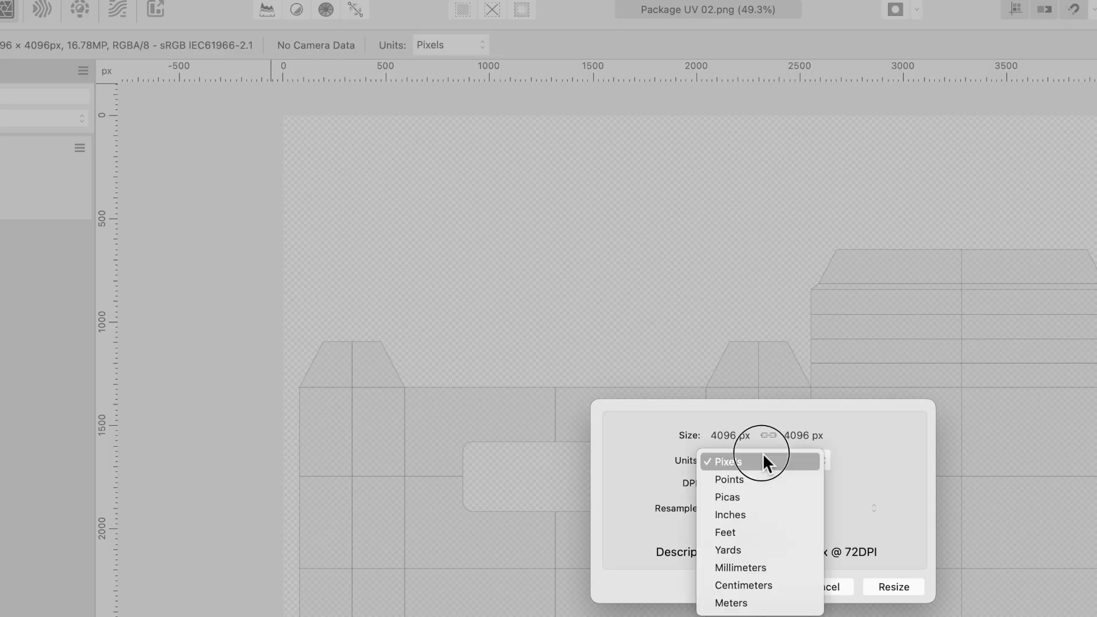
click(773, 580)
click(732, 435)
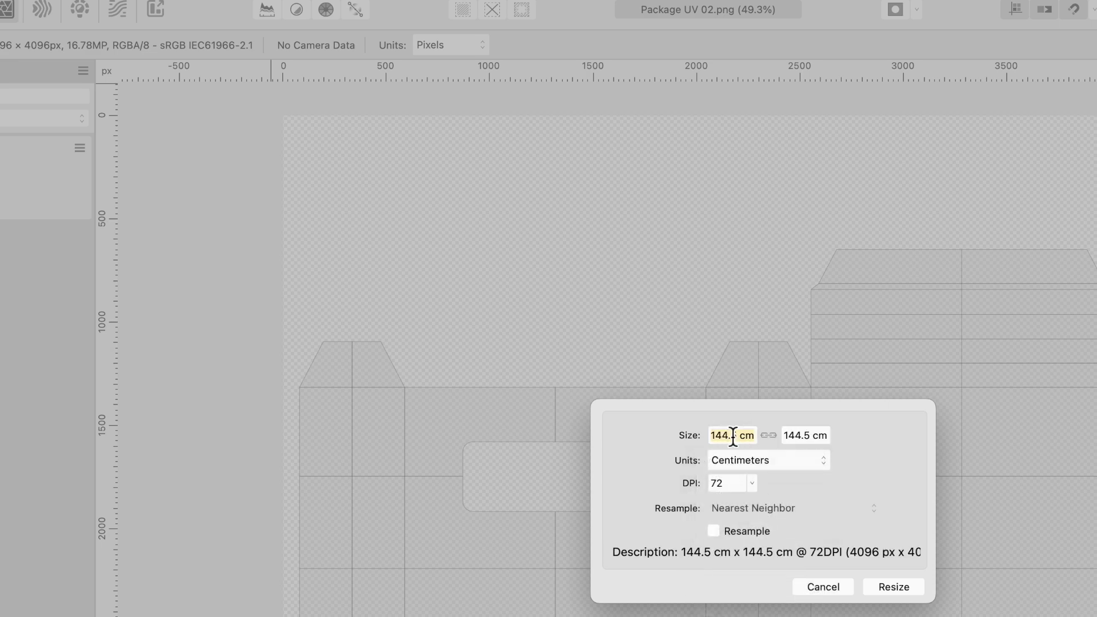
text(45)
key(Tab)
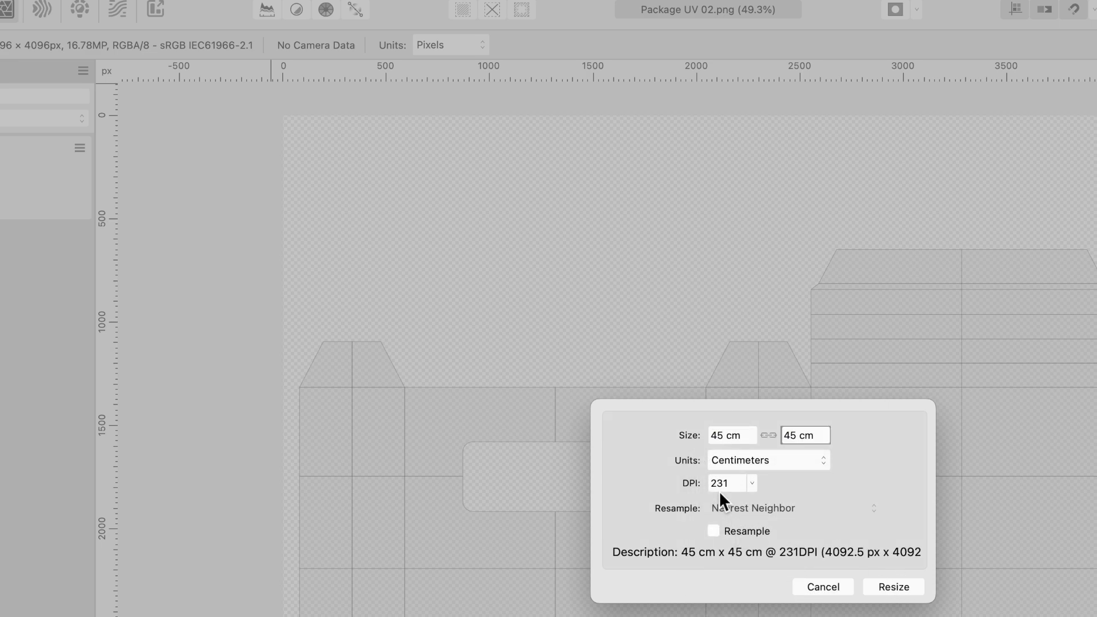
click(888, 588)
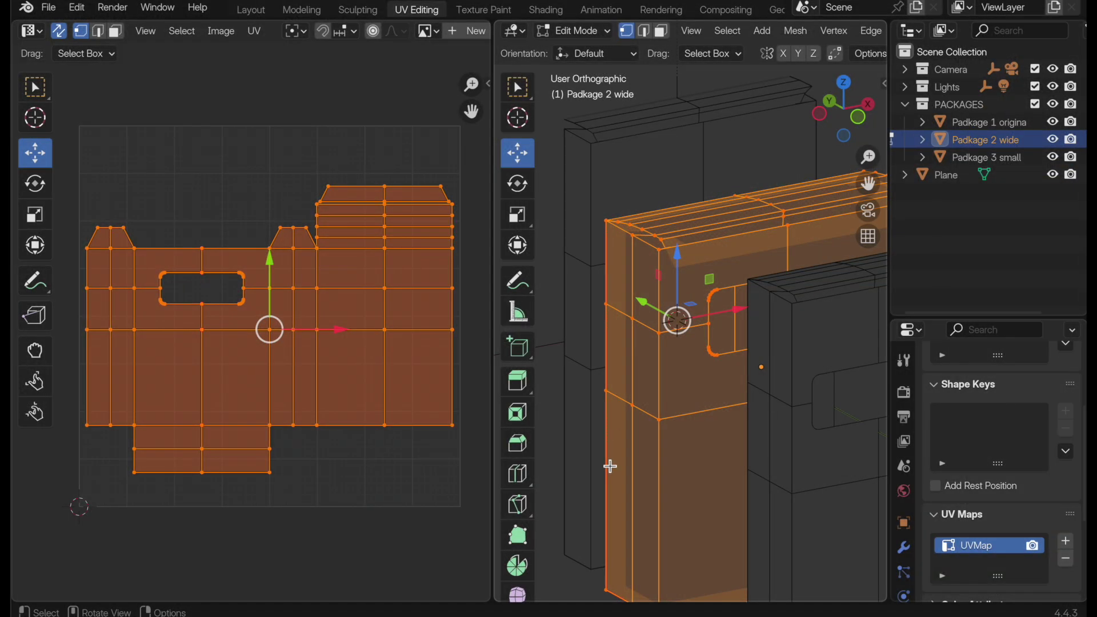
Switch from Padkage 2 wide to Padkage 3 small in Edit Mode
key(Tab)
click(771, 297)
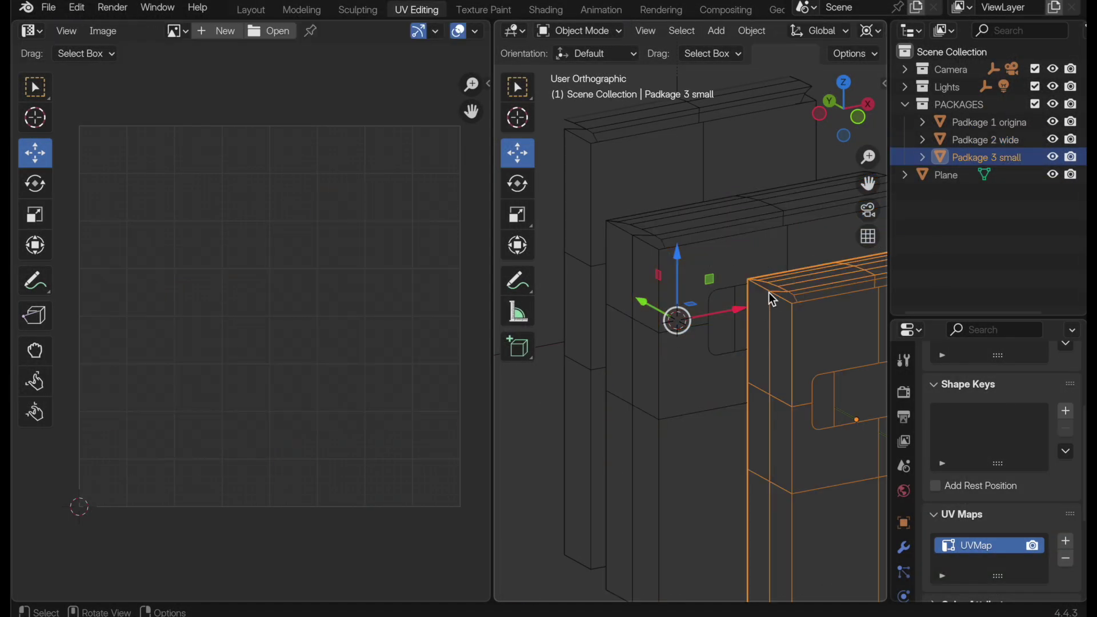
key(Tab)
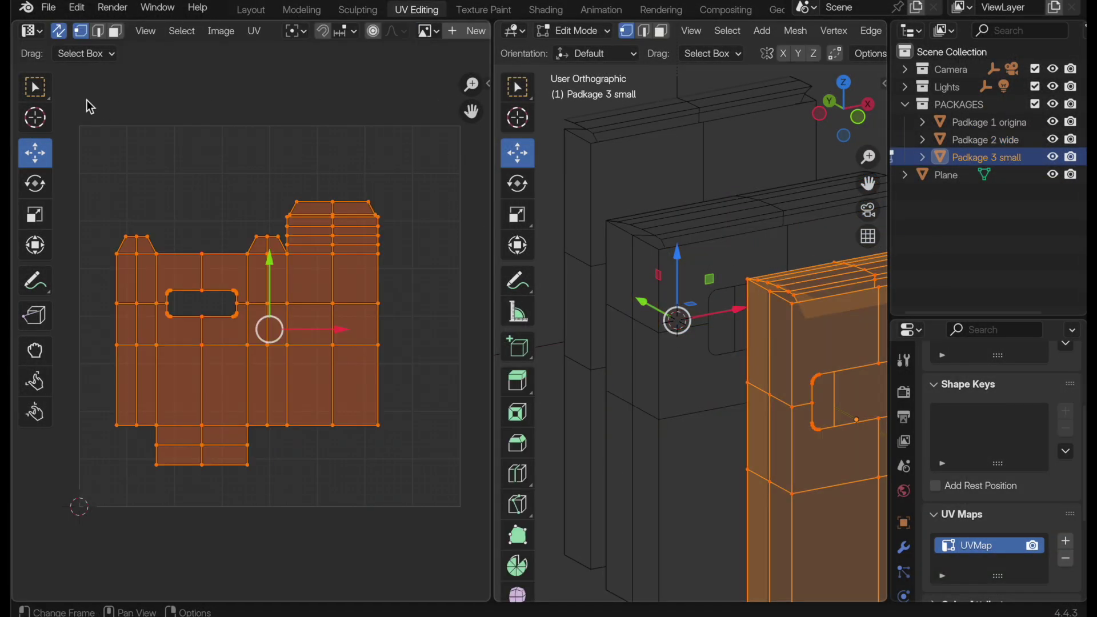